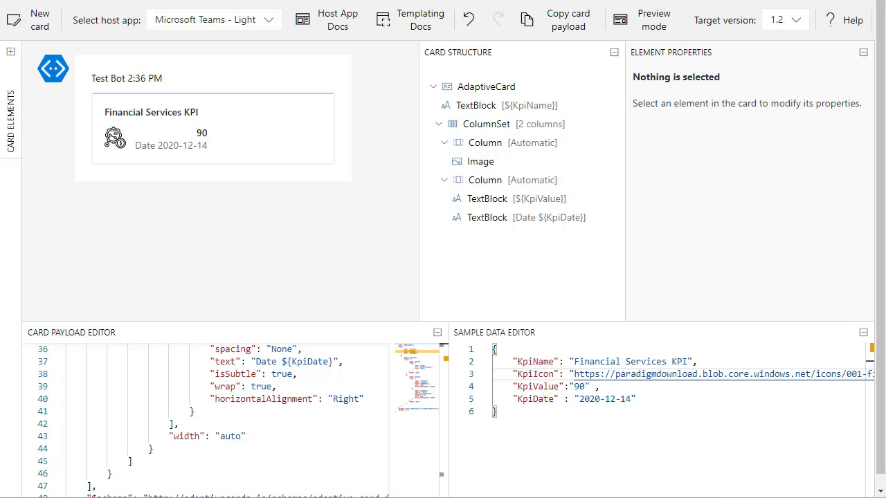
Review the KPI card payload and select its Image element, bound to KpiIcon, to see its properties.
key("F11")
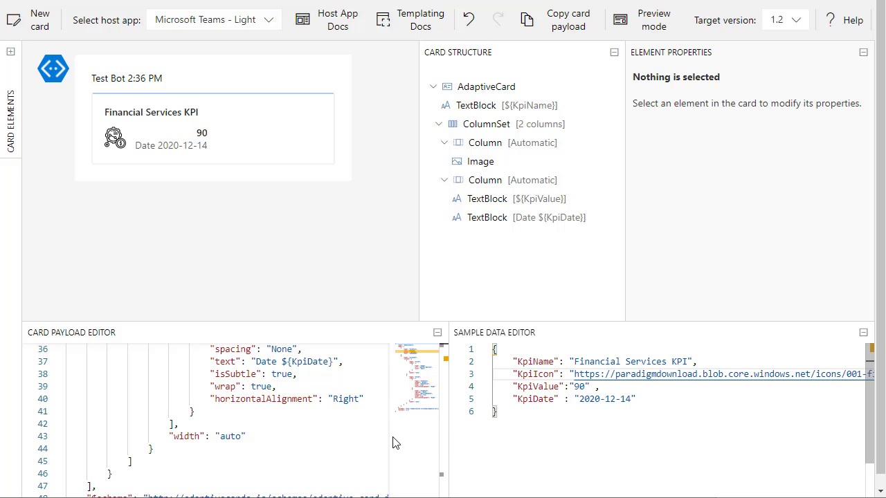
scroll(291, 441, "up", 7)
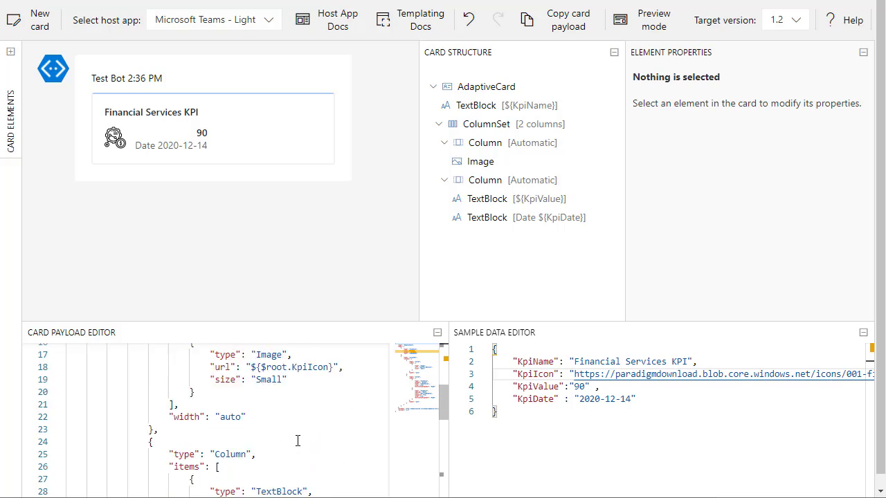
scroll(298, 441, "up", 5)
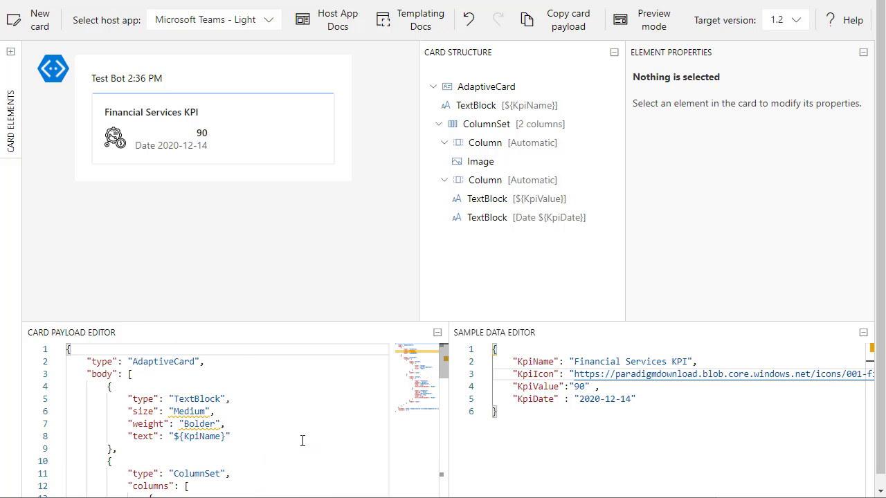
scroll(303, 441, "down", 1)
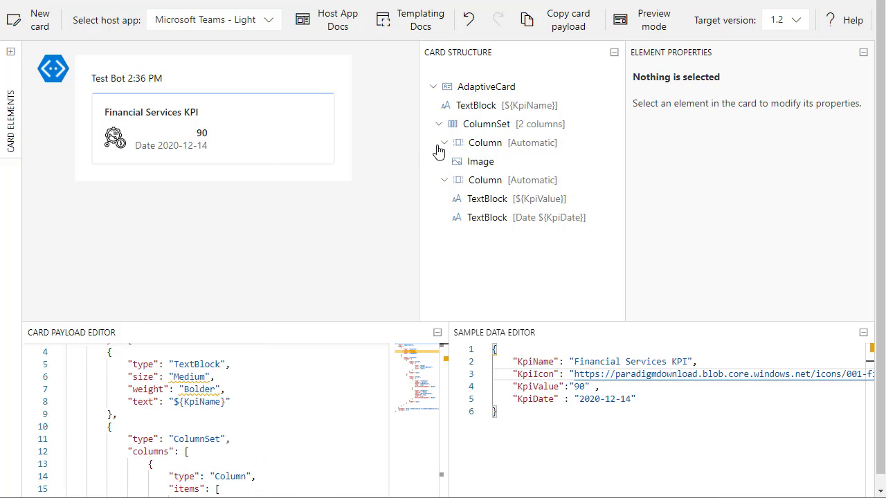
left_click(481, 164)
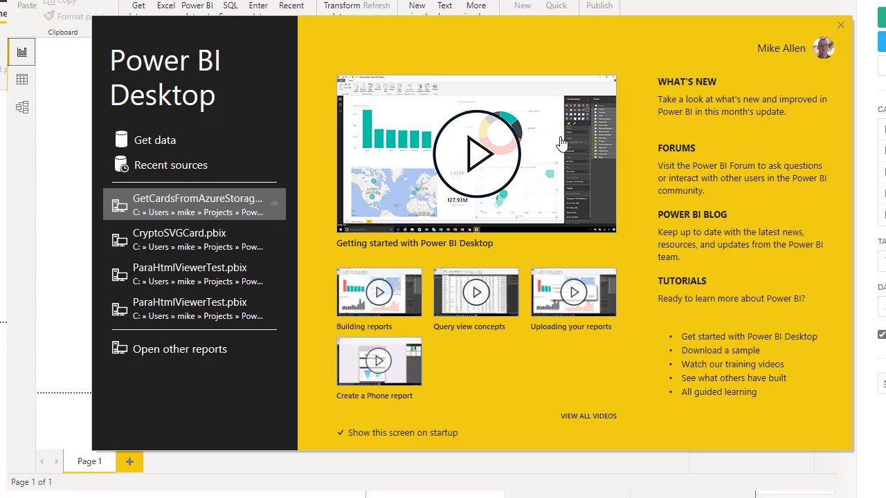
Choose Text/CSV as the data source from Get data and connect to it.
left_click(164, 143)
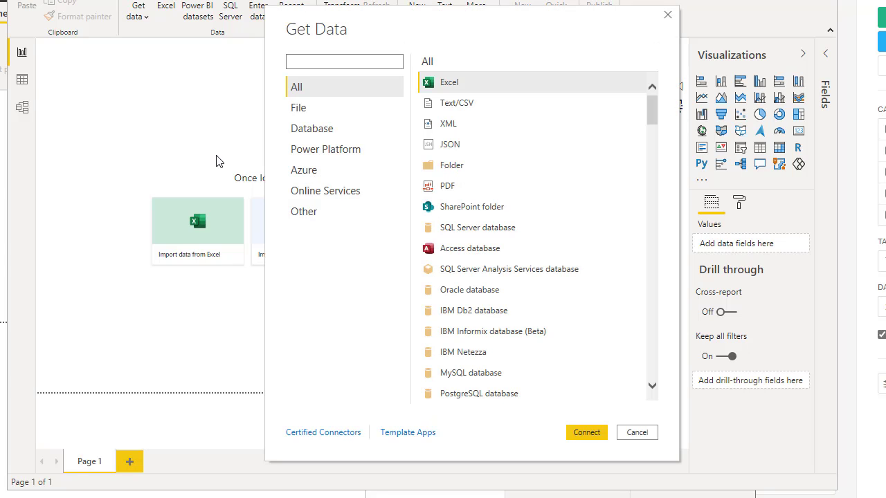
left_click(459, 103)
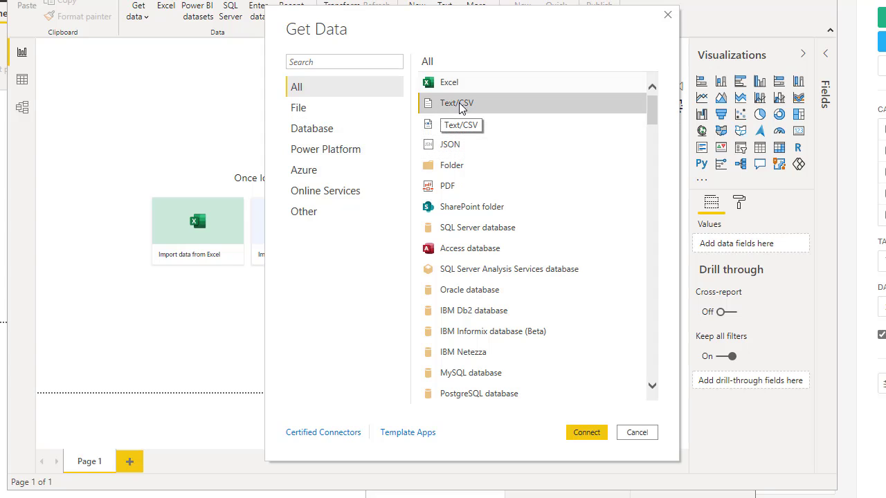
left_click(586, 432)
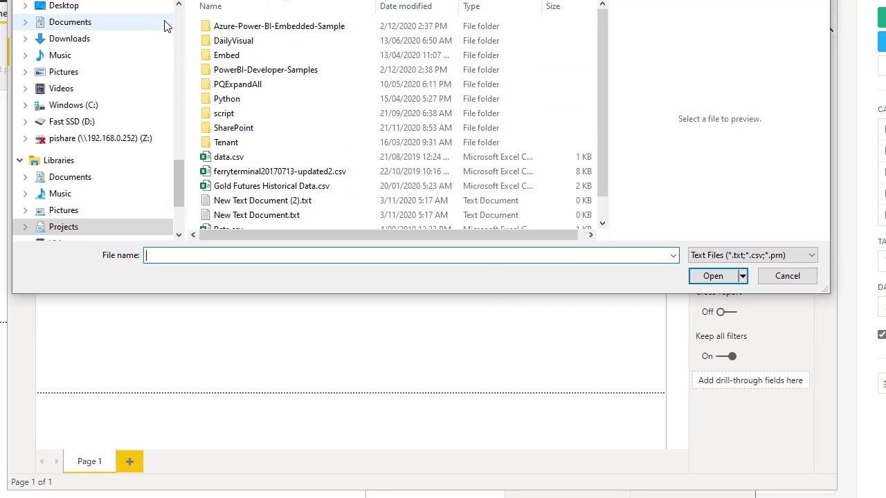
Browse to Data > StrategyMap and open StrategyMap.csv.
left_click_drag(173, 193, 182, 78)
scroll(182, 78, "down", 3)
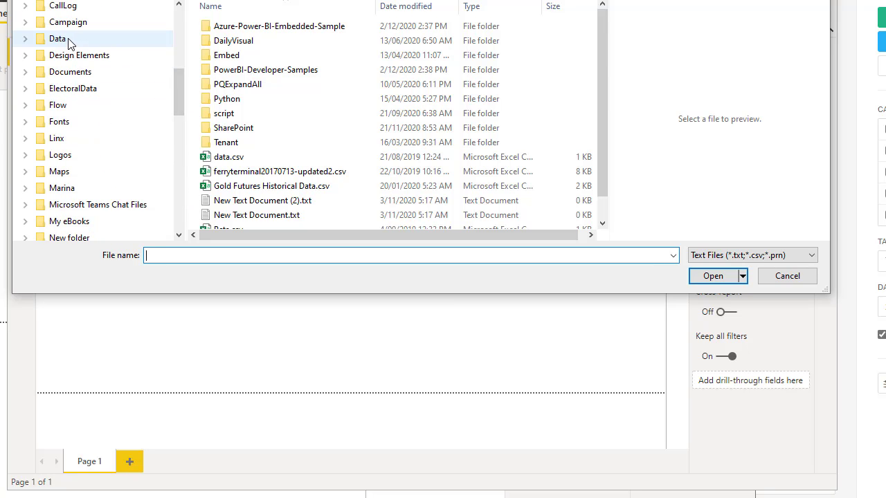
left_click(69, 40)
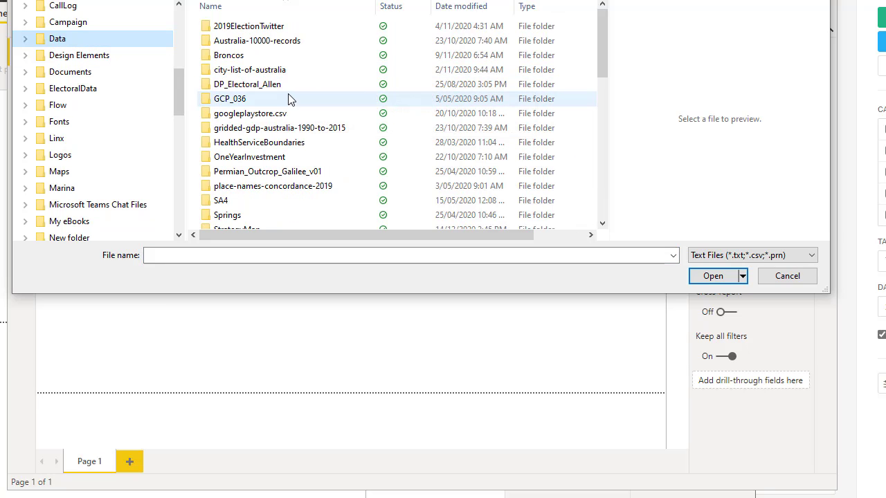
scroll(310, 91, "down", 2)
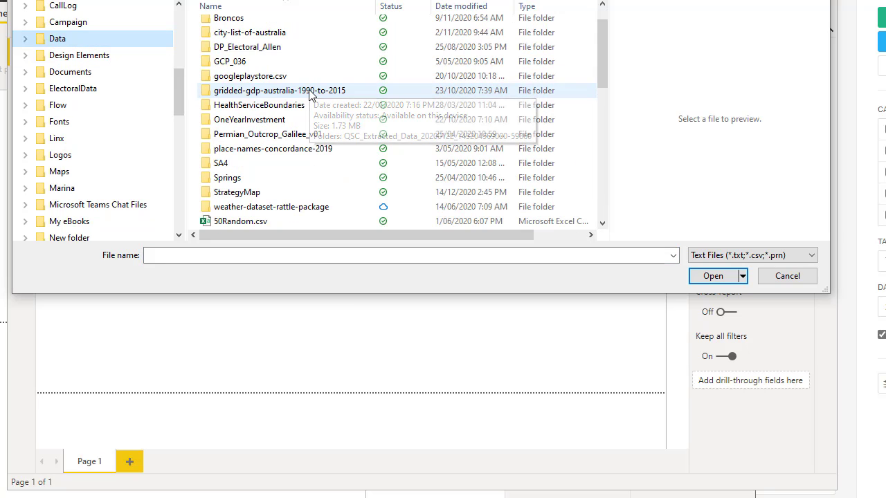
double_click(224, 152)
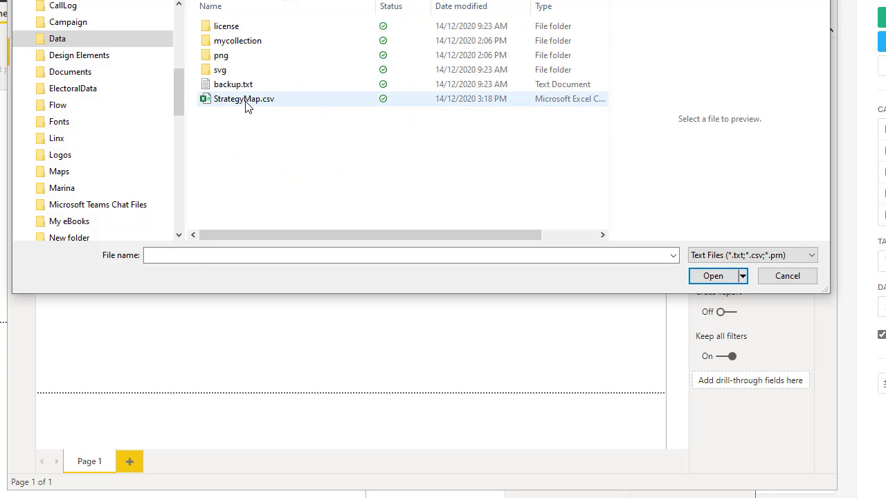
left_click(247, 102)
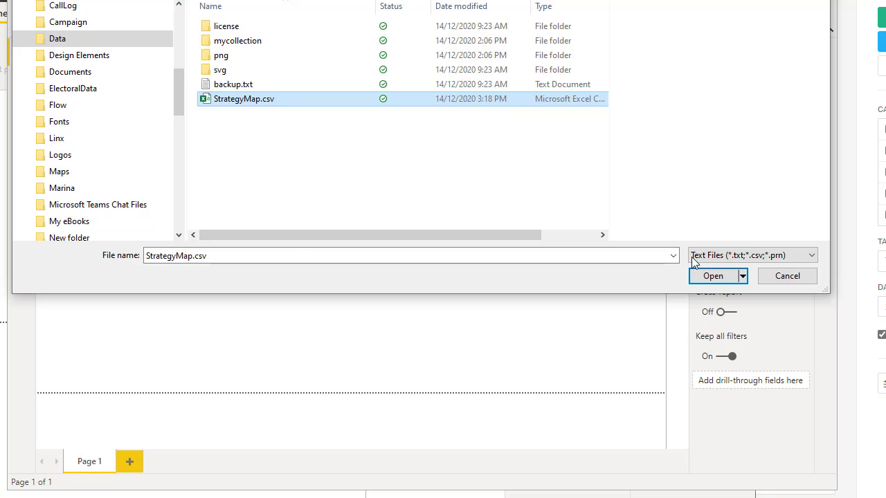
left_click(713, 276)
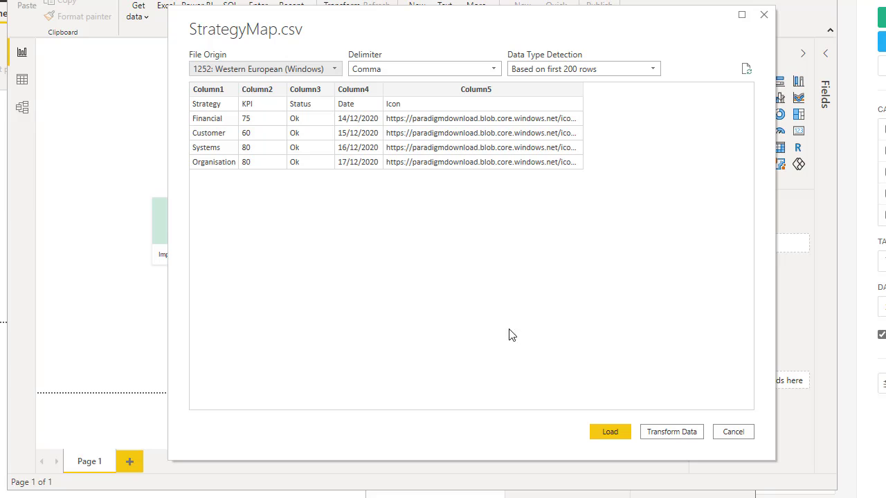
In Power Query, promote the first row to headers and Close & Apply the StrategyMap table.
left_click(672, 432)
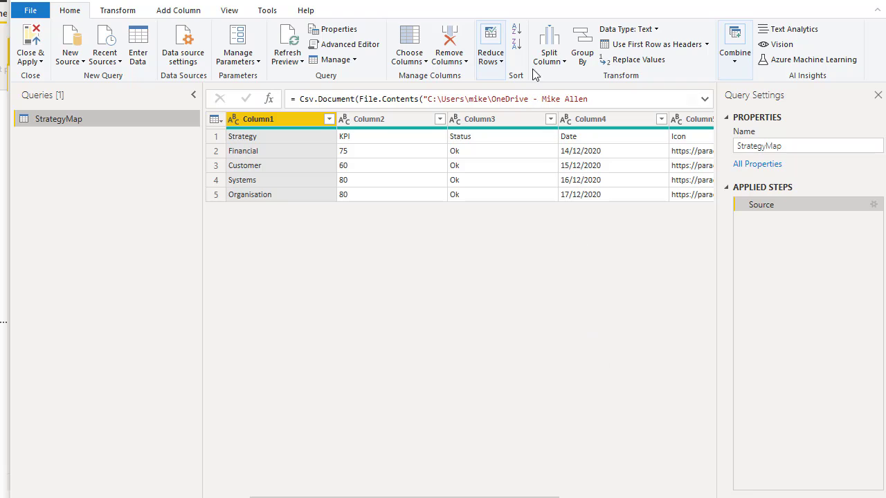
left_click(651, 45)
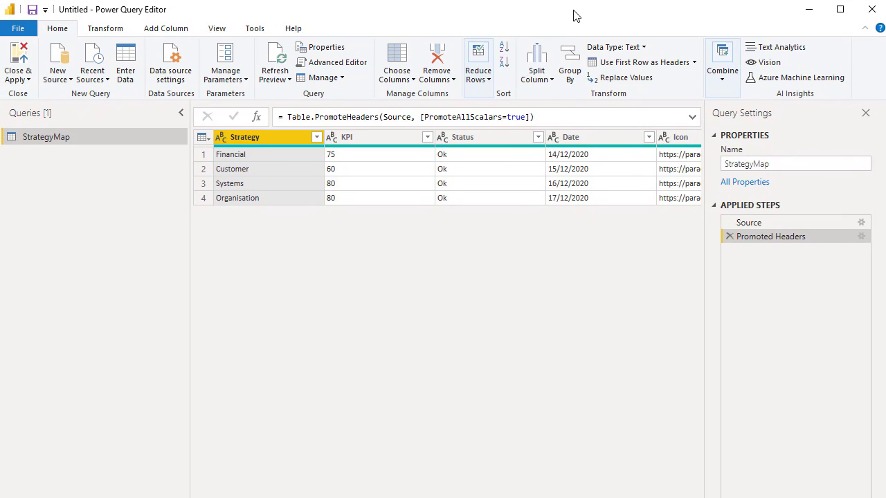
left_click(20, 81)
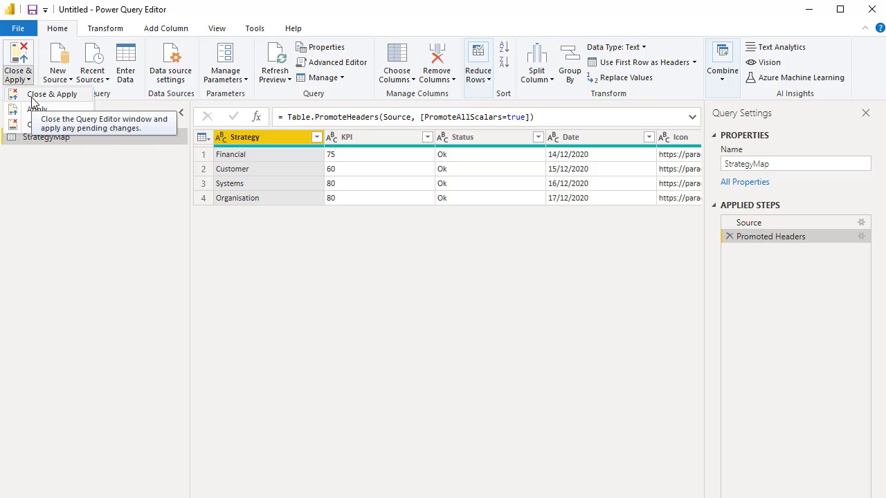
left_click(31, 97)
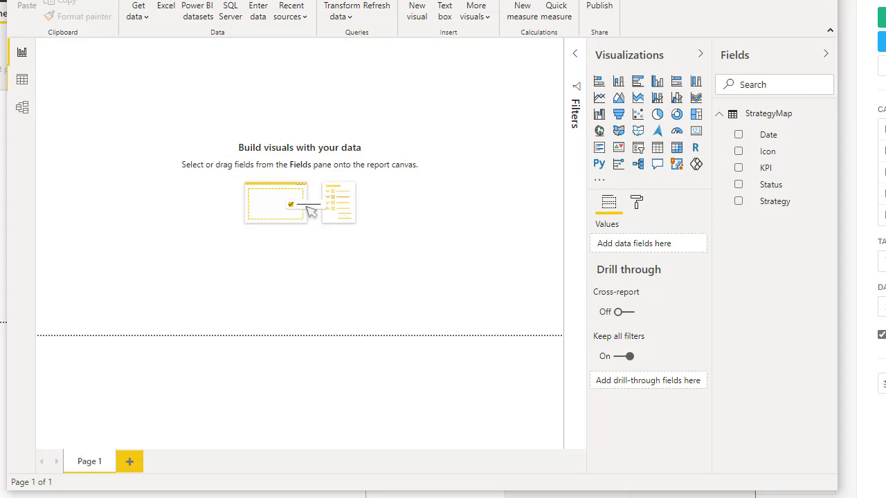
Bring the report window's title bar into view and maximise the window.
mouse_move(523, 0)
left_mouse_down()
mouse_move(578, 10)
mouse_move(524, 13)
left_mouse_up()
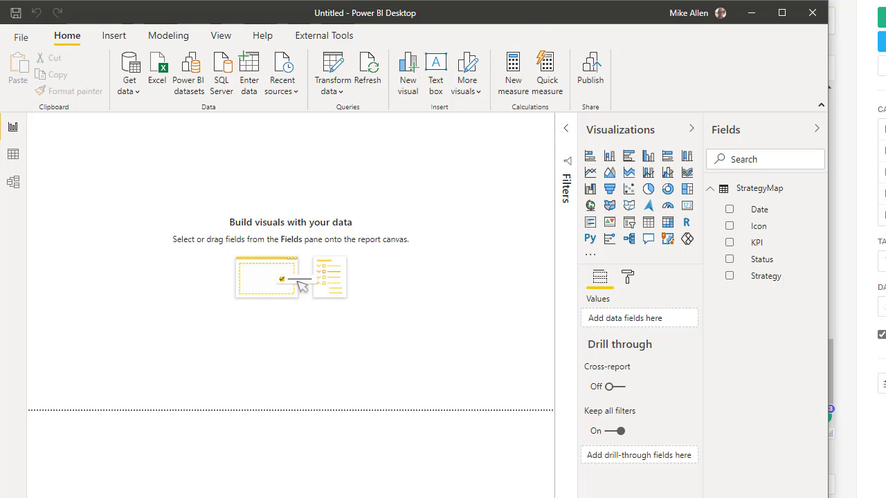
key("super+Up")
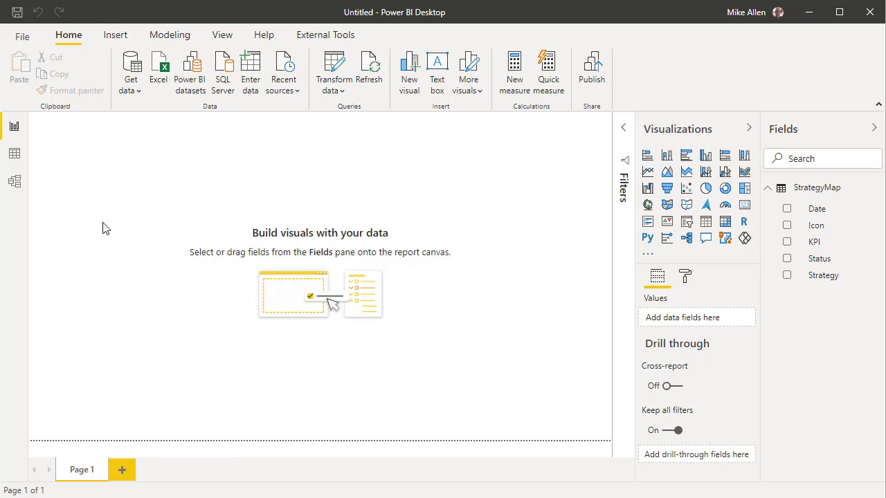
Create a blank query whose code reads KPICardPath's file lines via AzureStorage.BlobContents.
left_click(130, 91)
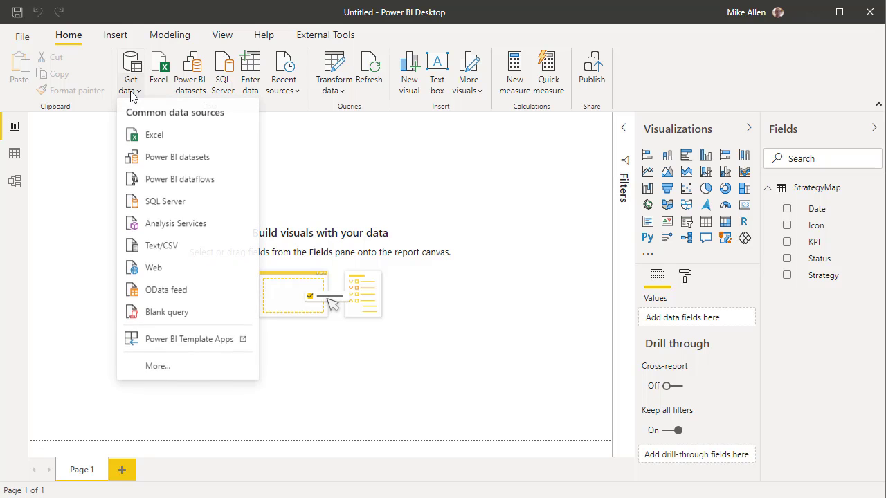
left_click(175, 317)
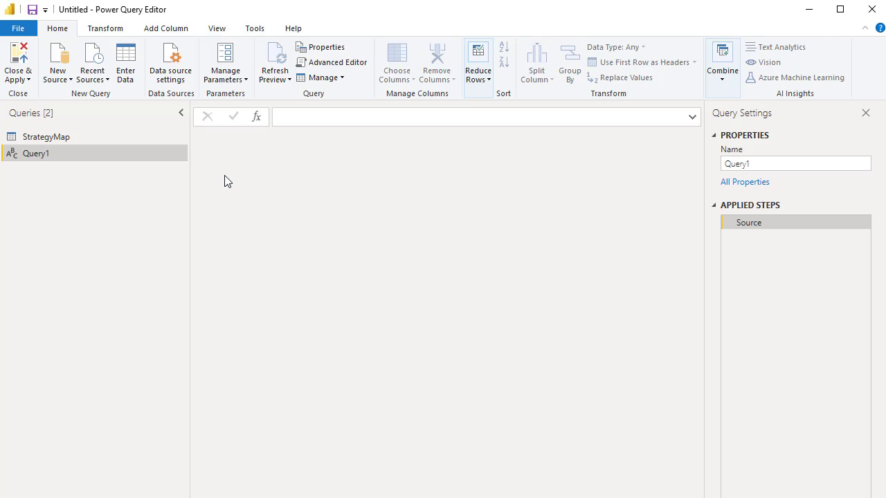
left_click(338, 64)
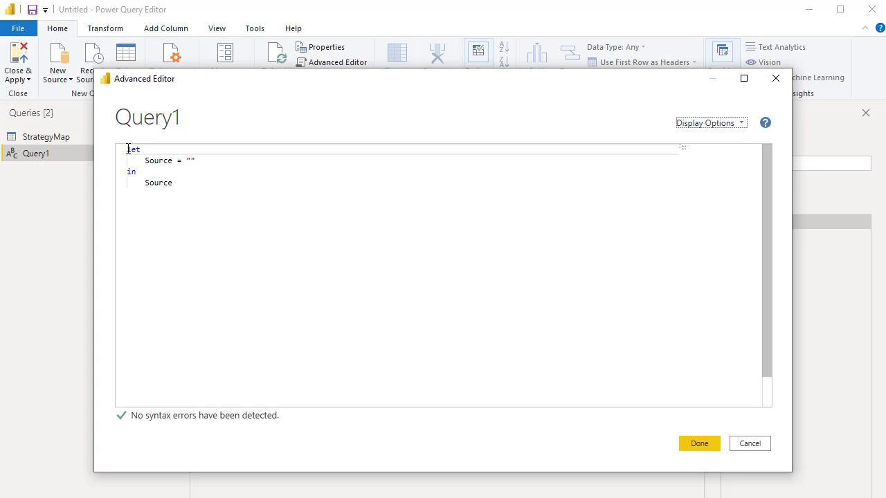
left_click_drag(128, 149, 173, 192)
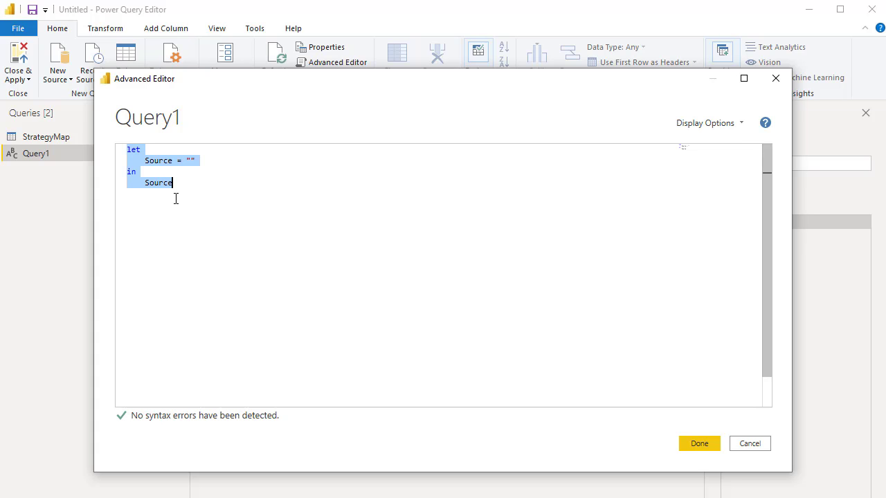
type("let     Source = Lines.ToText(         Lines.FromBinary(             AzureStorage.BlobContents(KPICardPath))) in     Source")
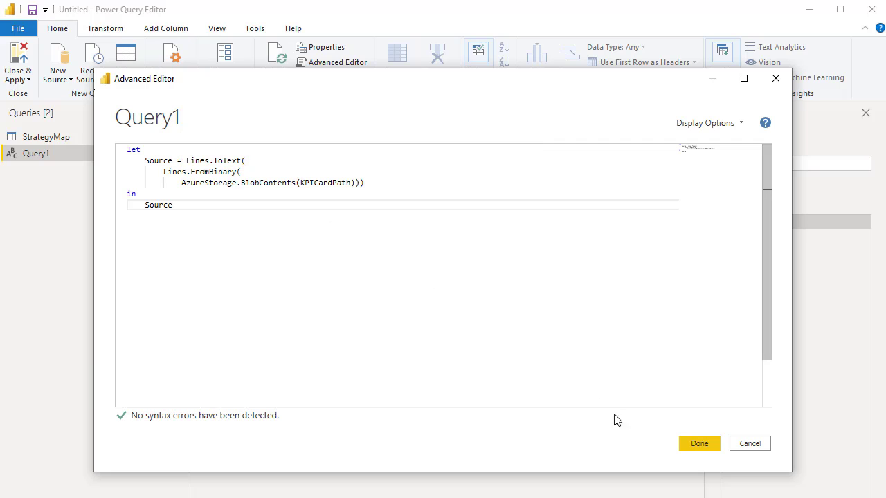
left_click(700, 446)
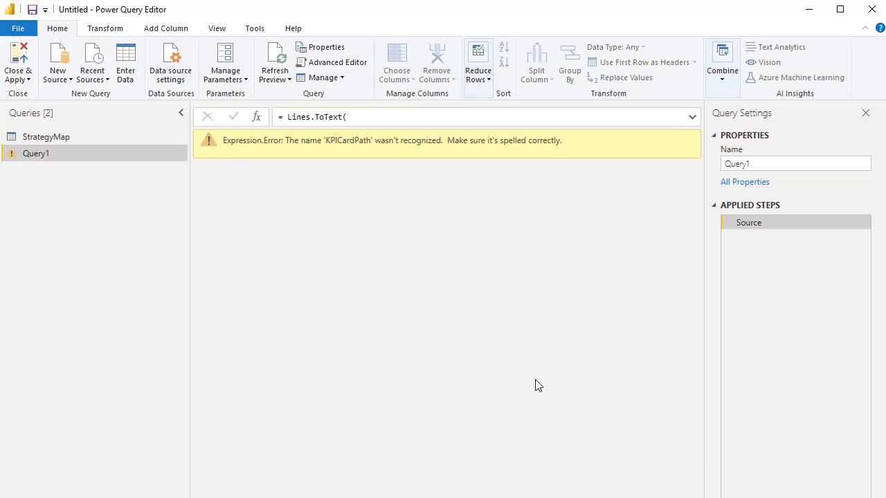
left_click(223, 81)
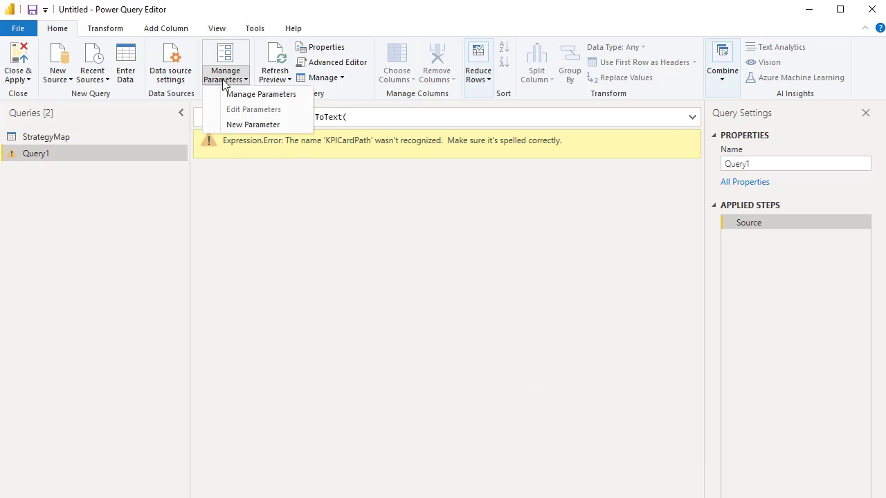
Add a new query parameter named KPICardPath.
left_click(237, 124)
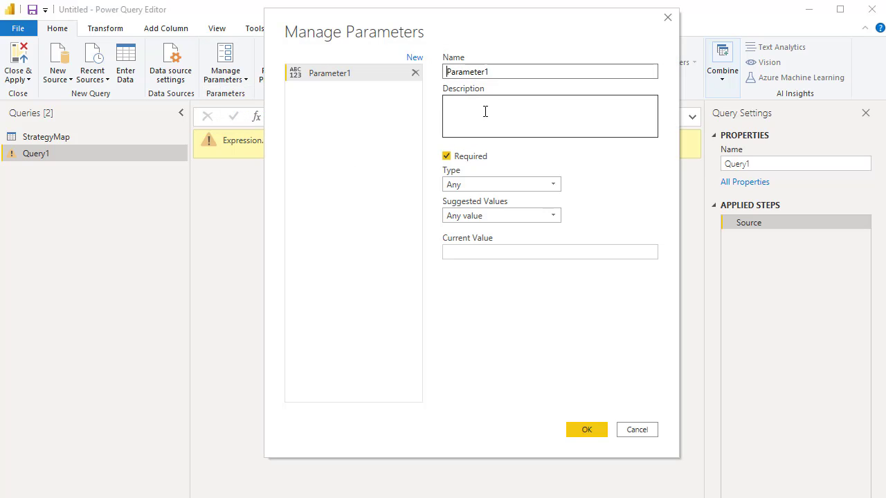
left_click_drag(503, 72, 440, 72)
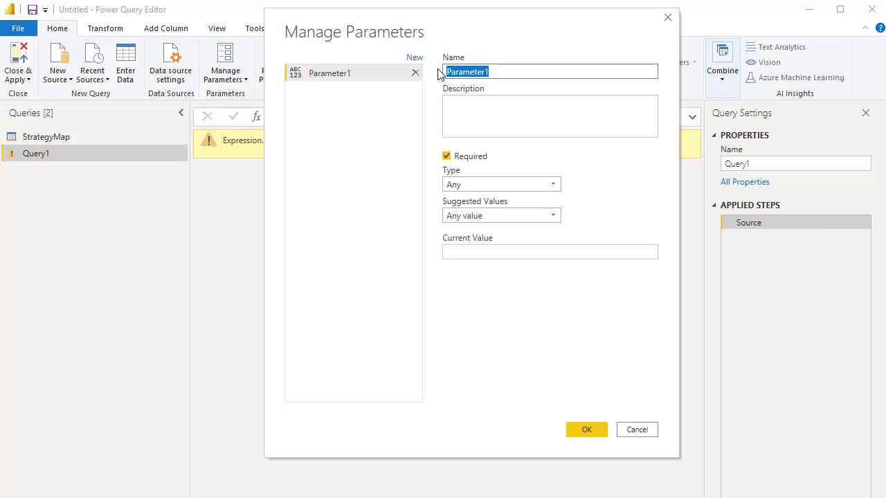
type("K")
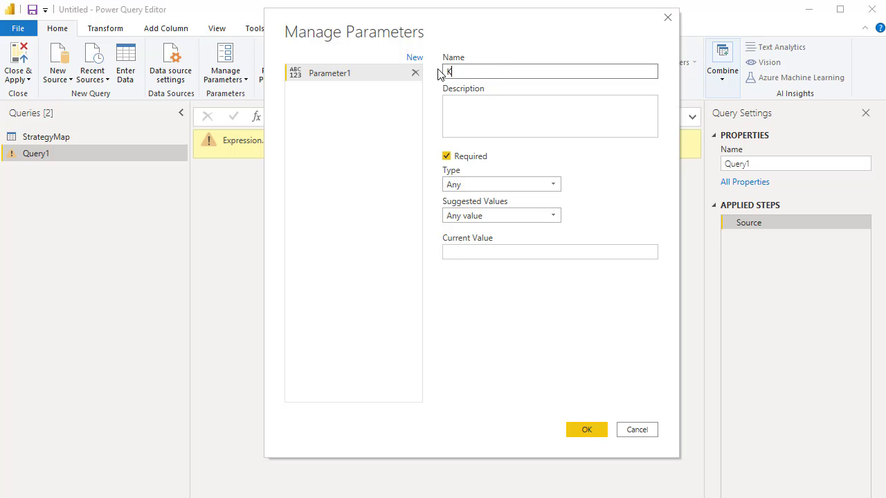
type("PPICardPath")
left_click(474, 252)
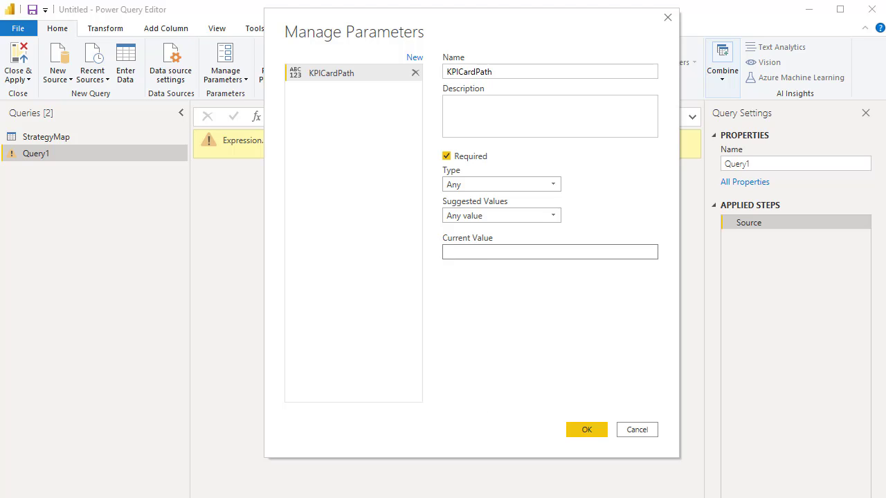
In Azure Storage Explorer, copy the URL of DemoKPICard.json.
key("alt+Tab")
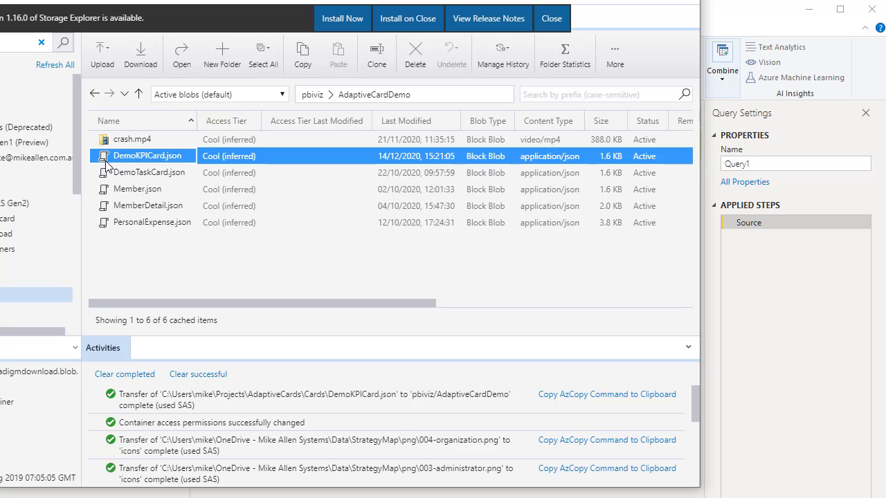
right_click(133, 156)
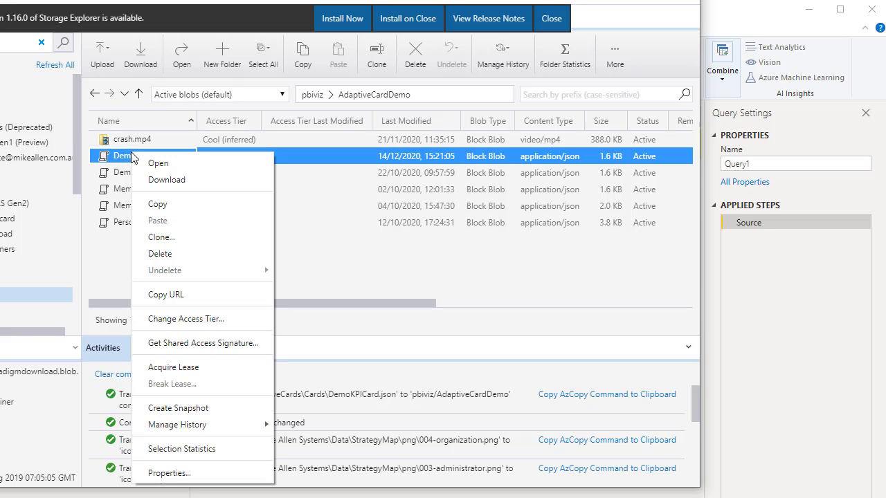
left_click(177, 295)
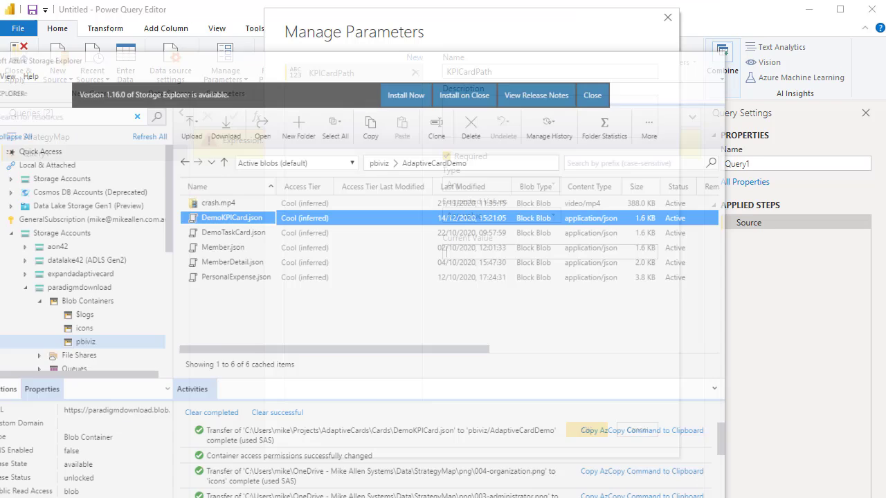
Paste the DemoKPICard.json blob URL as KPICardPath's current value and save the parameter.
key("alt+Tab")
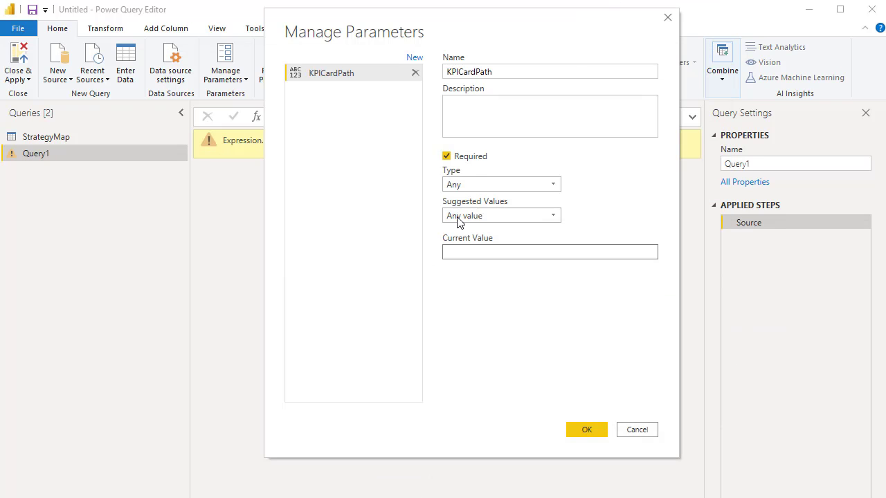
right_click(464, 253)
left_click(499, 317)
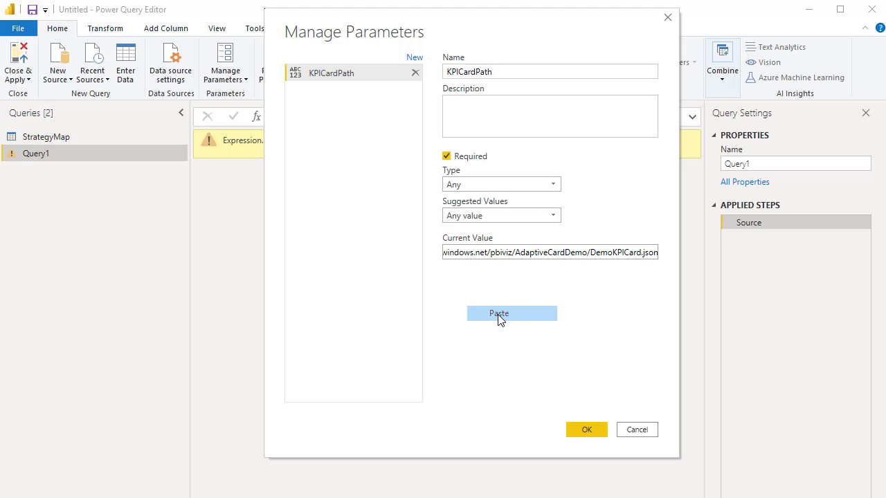
left_click(586, 430)
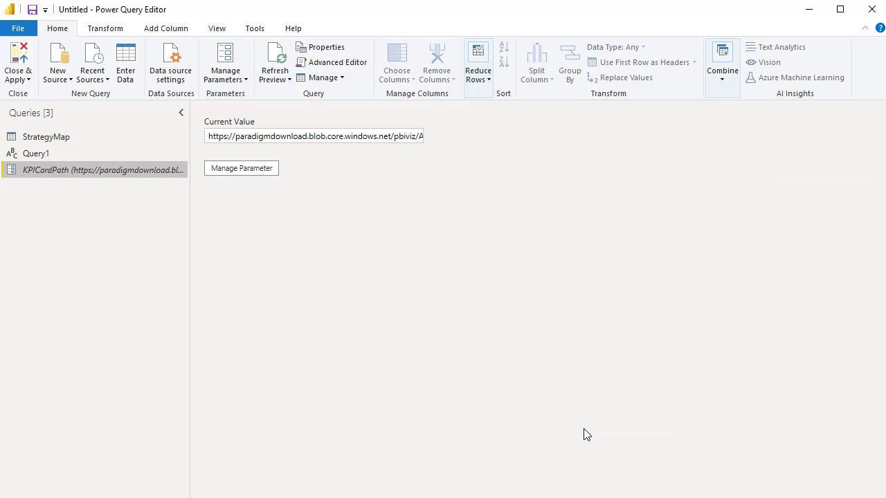
Rename Query1 to KPICard.
left_click(42, 153)
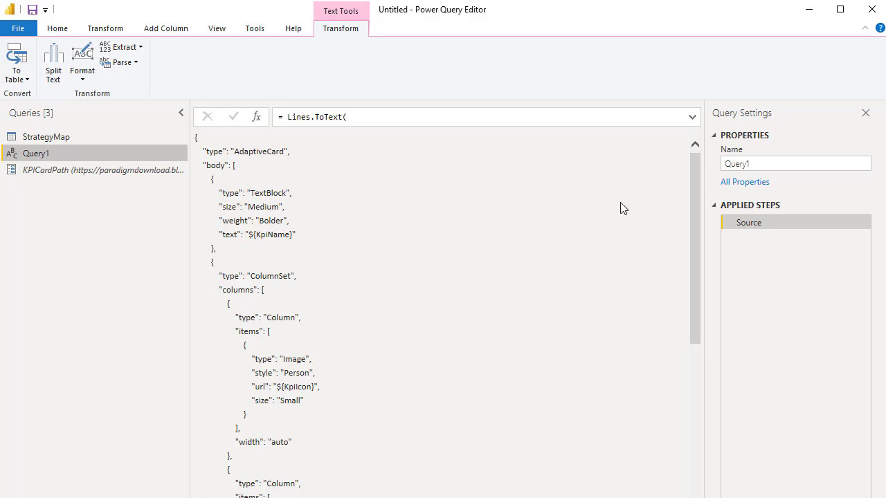
left_click(746, 164)
left_click_drag(746, 164, 723, 171)
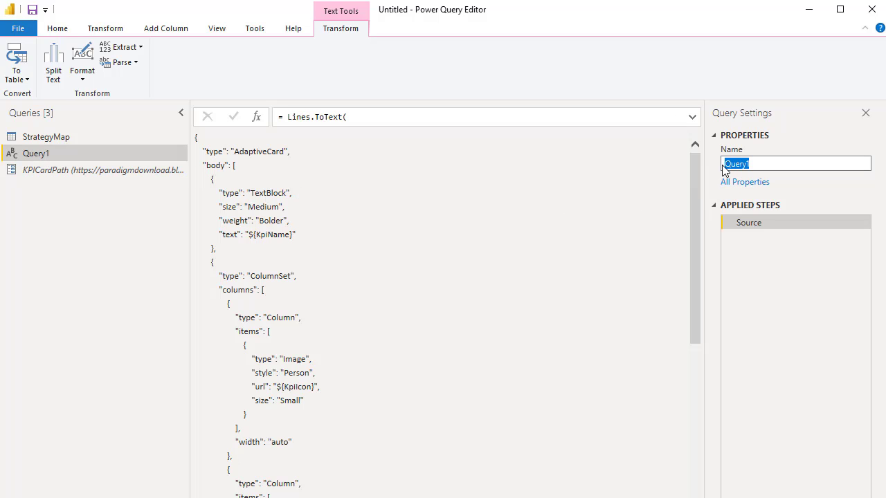
type("KPICard")
key("Return")
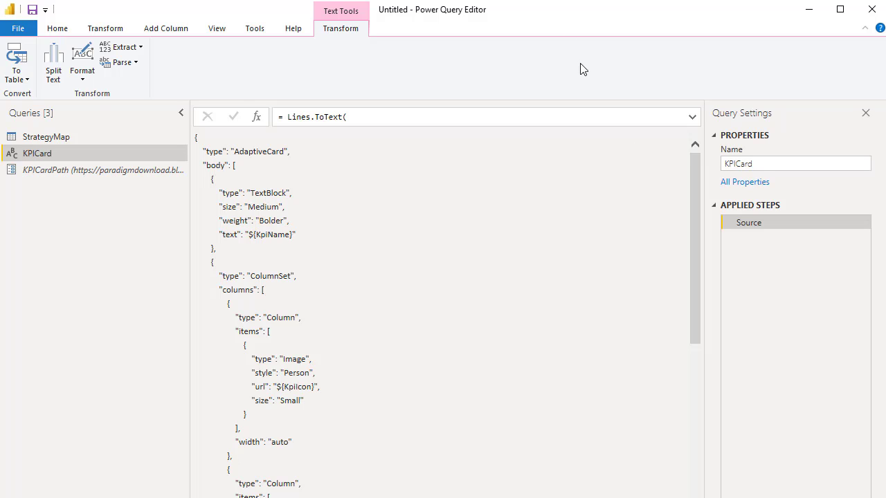
Close the query editor and apply the changes to the model.
left_click(55, 30)
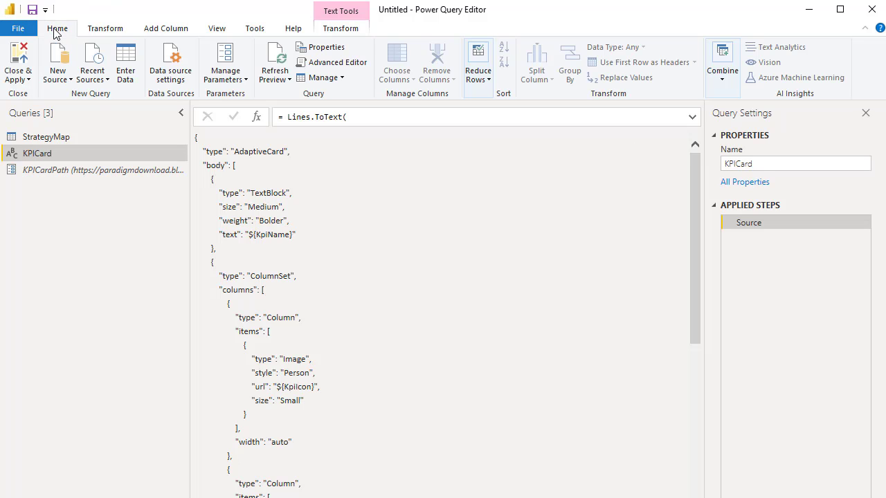
left_click(19, 78)
left_click(36, 96)
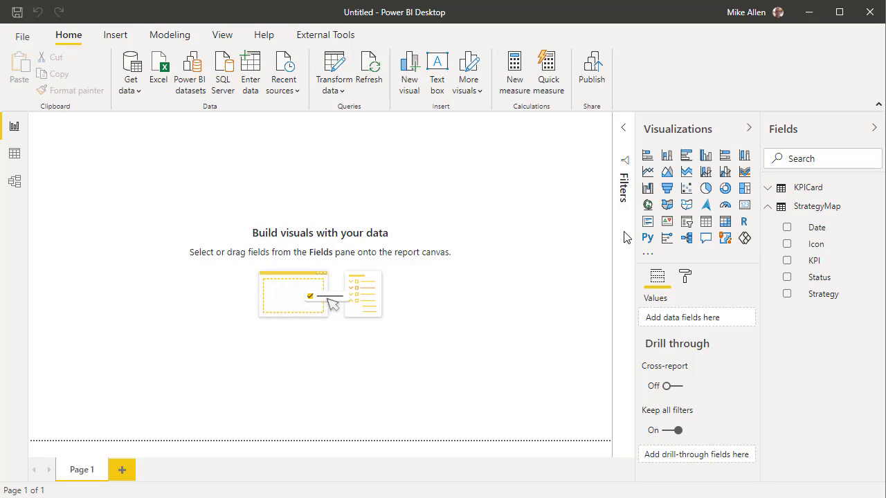
Search the visuals marketplace for 'Adaptive Cards' and add the AdaptiveCards visual.
left_click(649, 256)
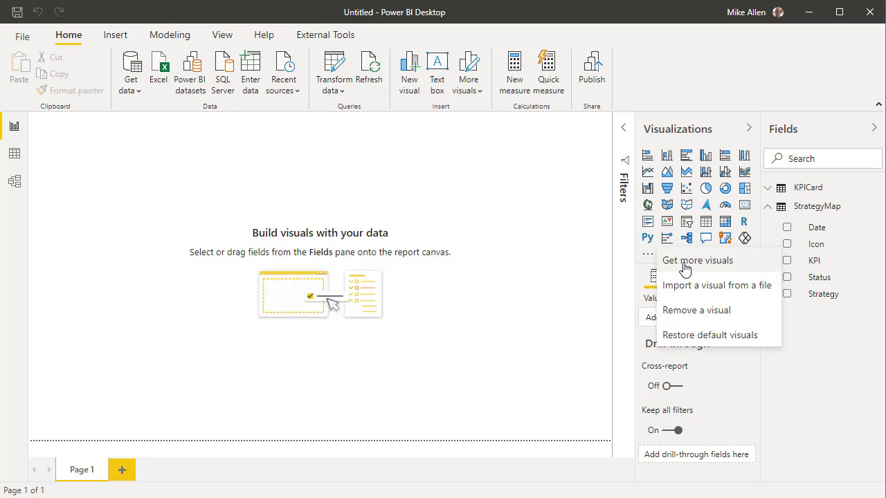
left_click(684, 270)
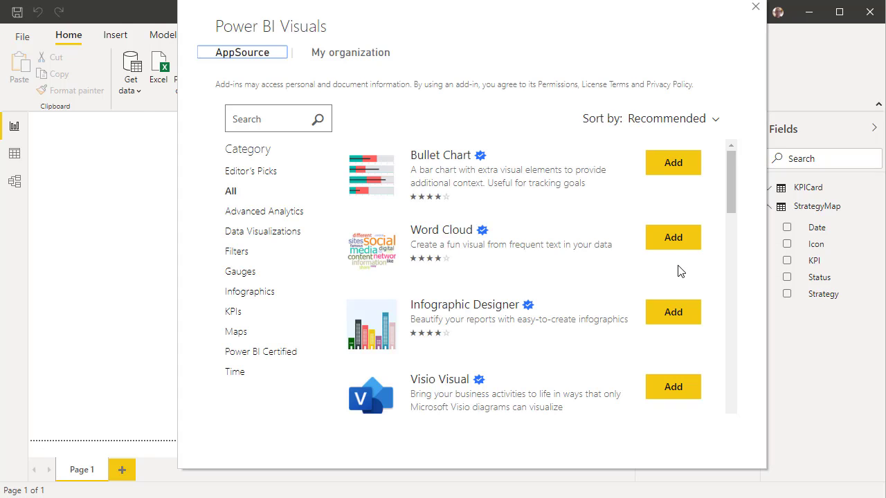
left_click(264, 119)
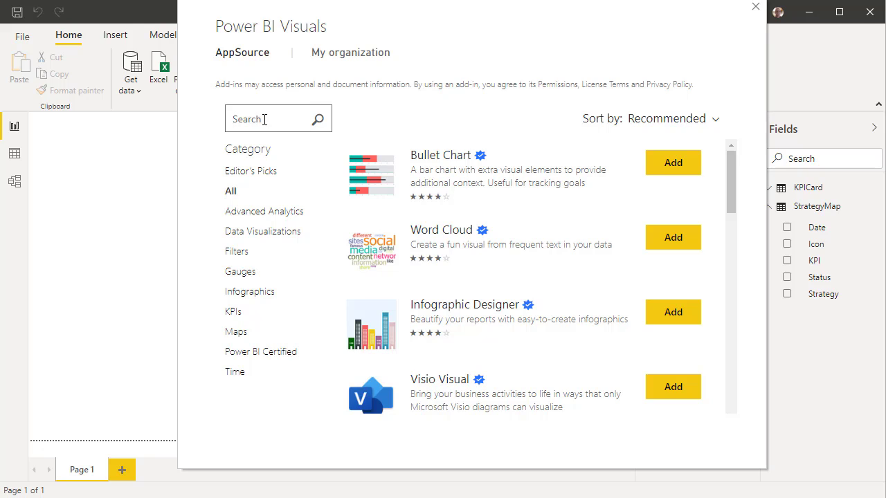
type("Ada")
type("ptive Cards")
key("Return")
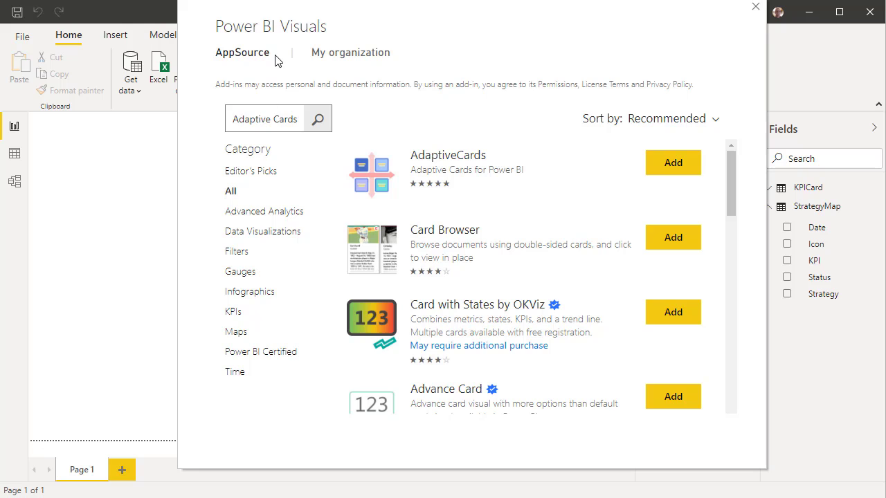
left_click(663, 171)
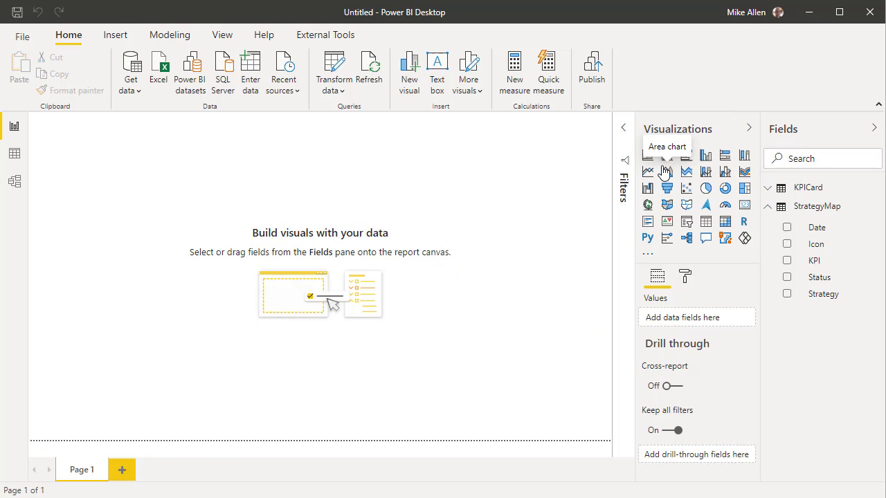
Add an AdaptiveCards visual to the page with Strategy as its Category.
left_click(589, 263)
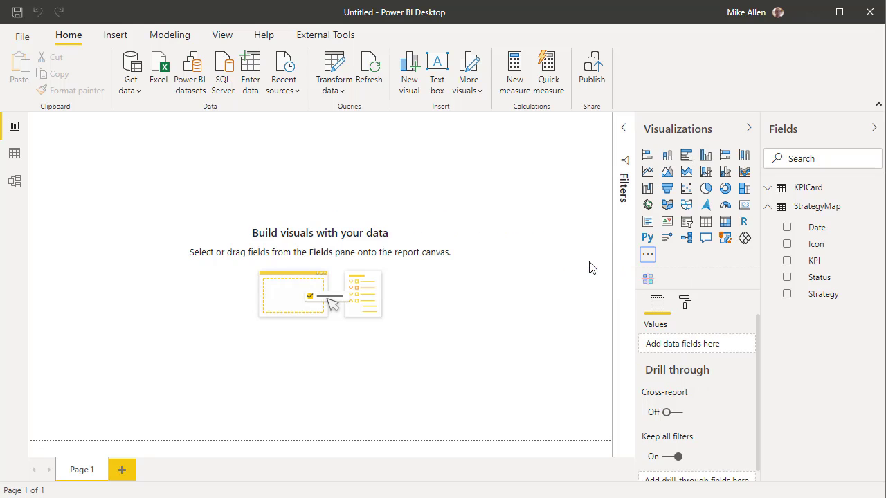
left_click(649, 279)
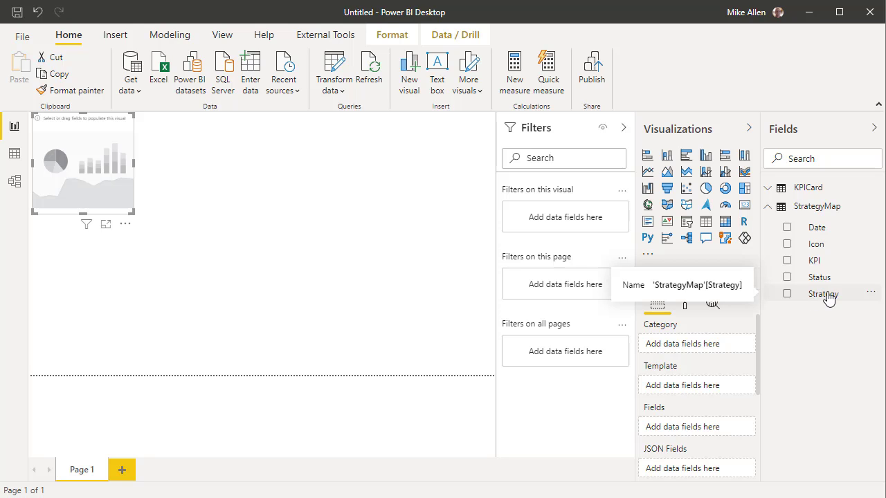
left_click_drag(829, 296, 688, 351)
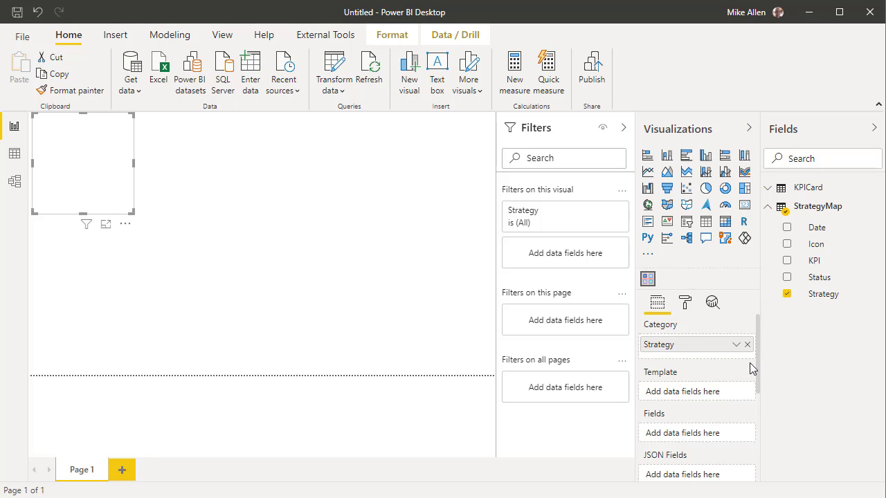
Use KPICard as the card template and enlarge the visual to show several cards.
scroll(750, 363, "down", 2)
scroll(751, 359, "up", 2)
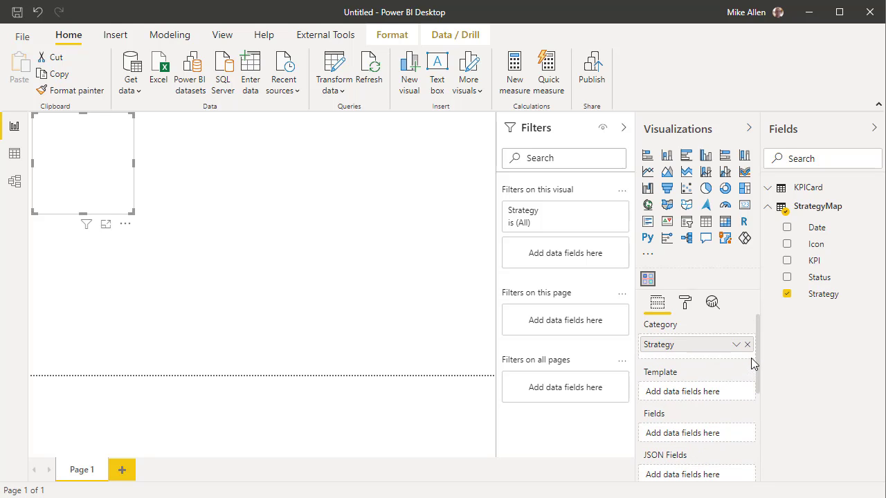
left_click(773, 189)
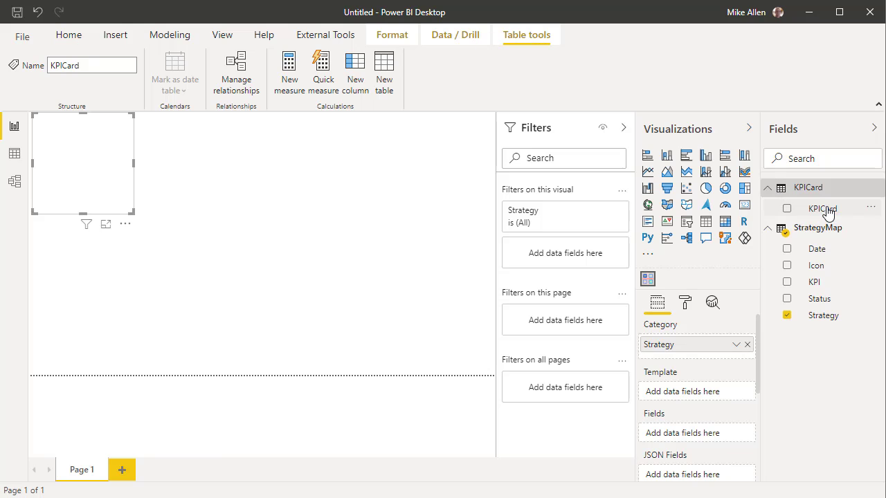
left_click_drag(828, 212, 690, 393)
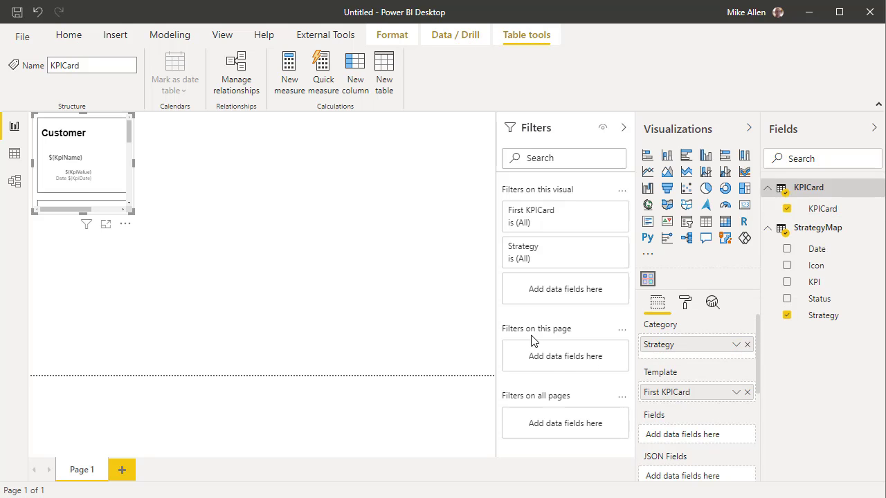
left_click_drag(132, 209, 185, 346)
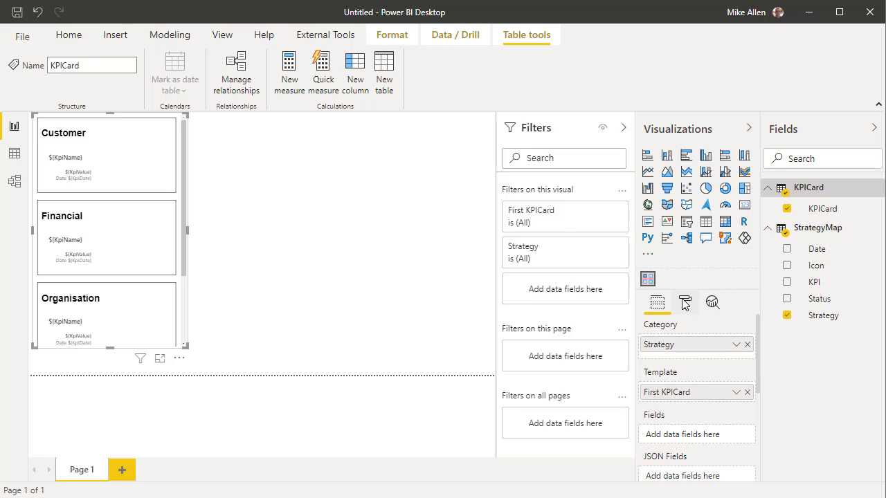
Switch the visual's Category Settings Show option to Off to hide the strategy headings.
left_click(685, 304)
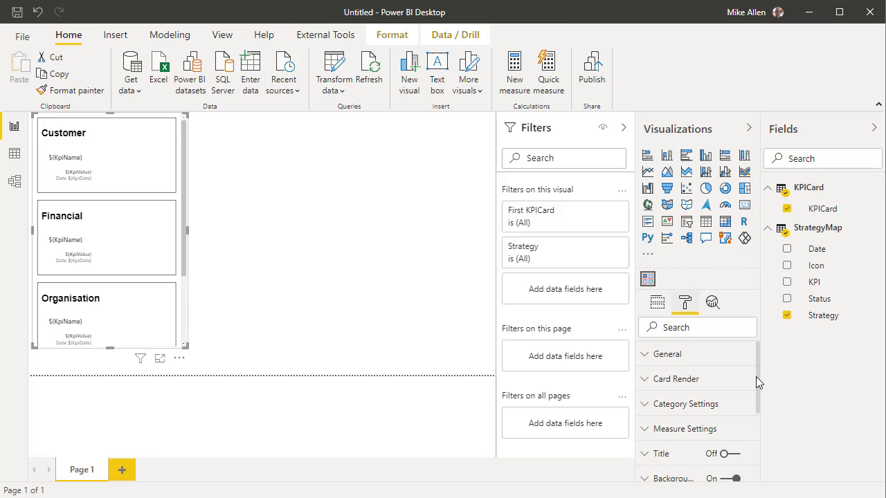
left_click(648, 408)
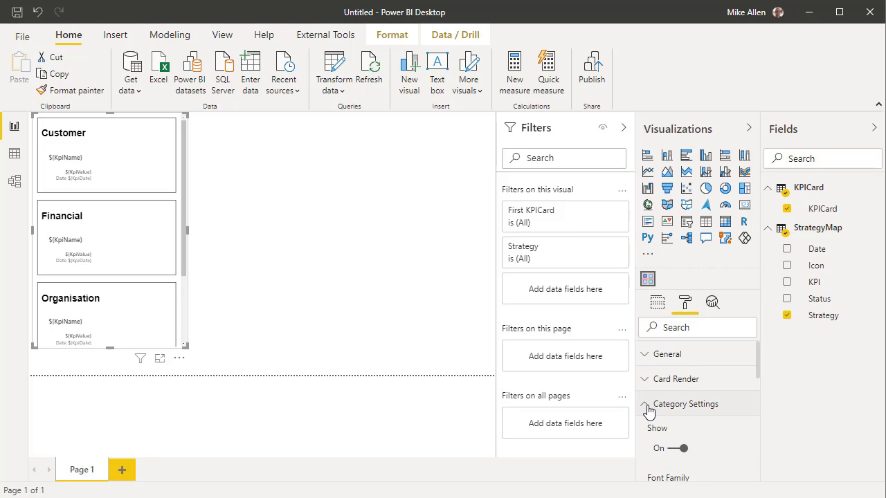
left_click(672, 449)
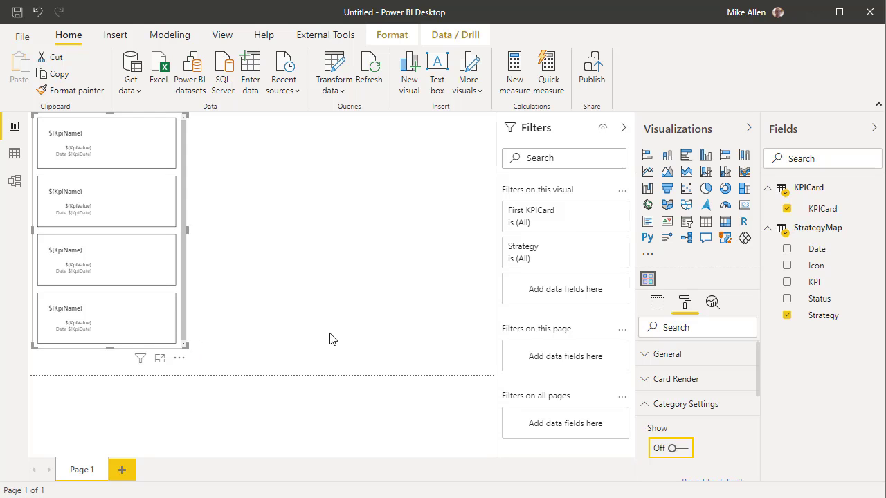
left_click(657, 305)
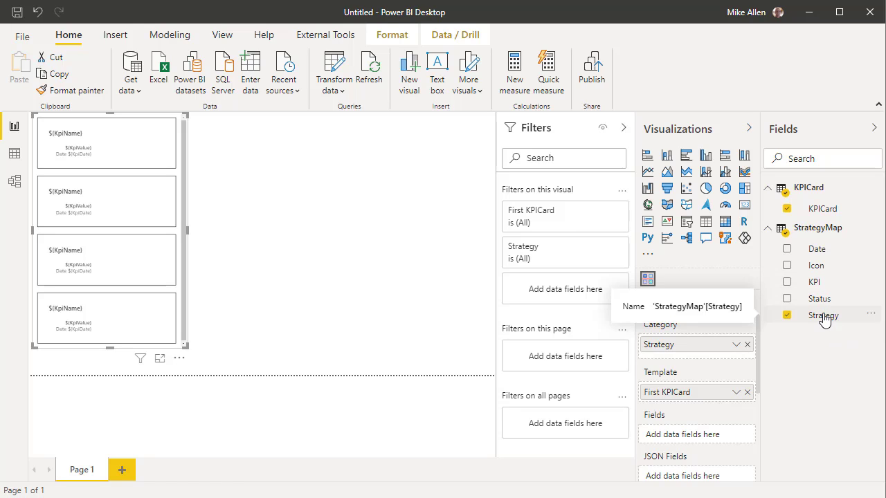
Add Strategy to the visual's Fields and rename it KpiName for this visual.
left_click_drag(825, 319, 688, 435)
right_click(691, 436)
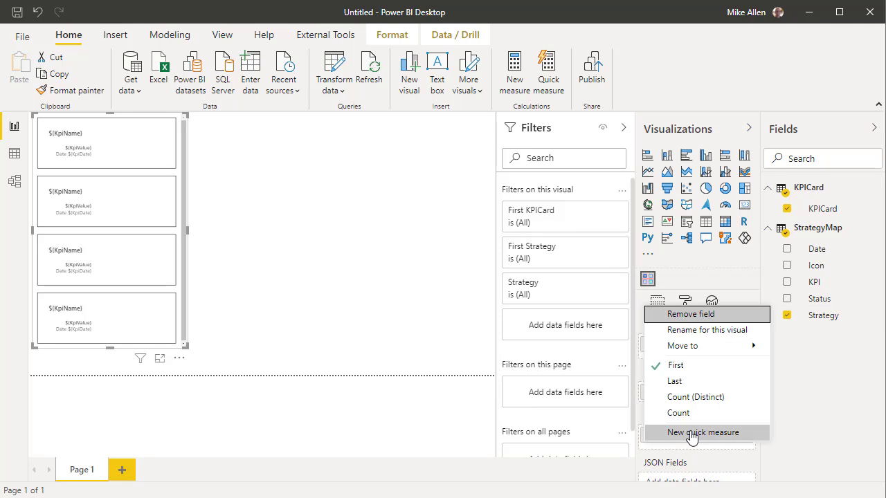
left_click(688, 331)
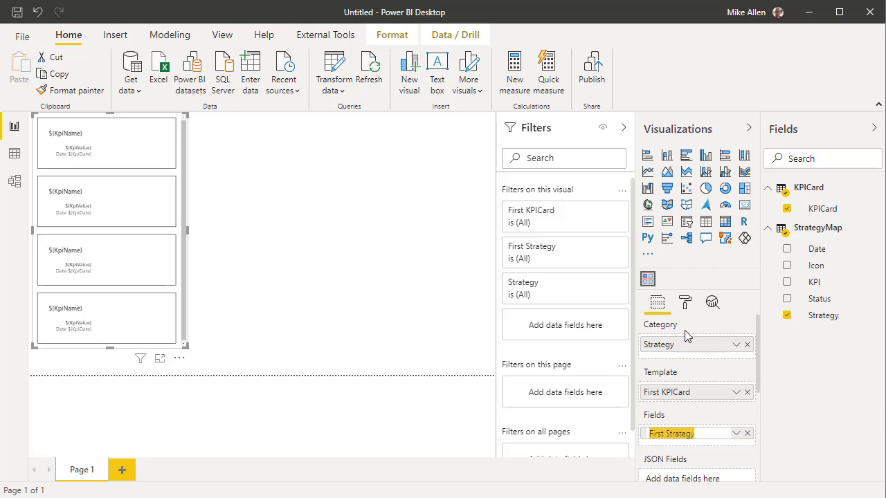
type("KPIName")
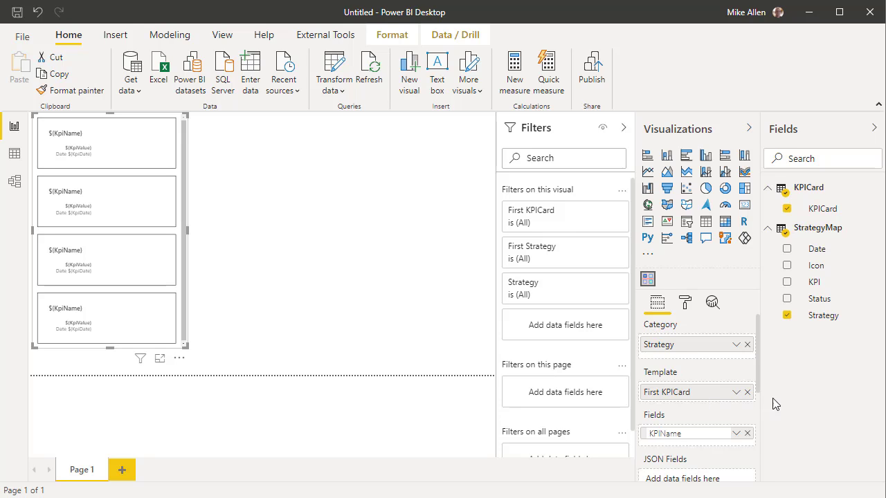
left_click_drag(759, 378, 757, 411)
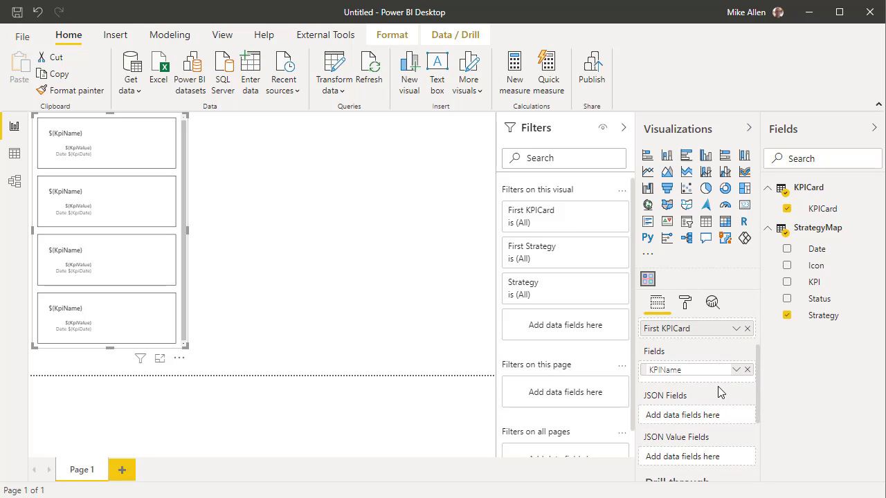
double_click(662, 370)
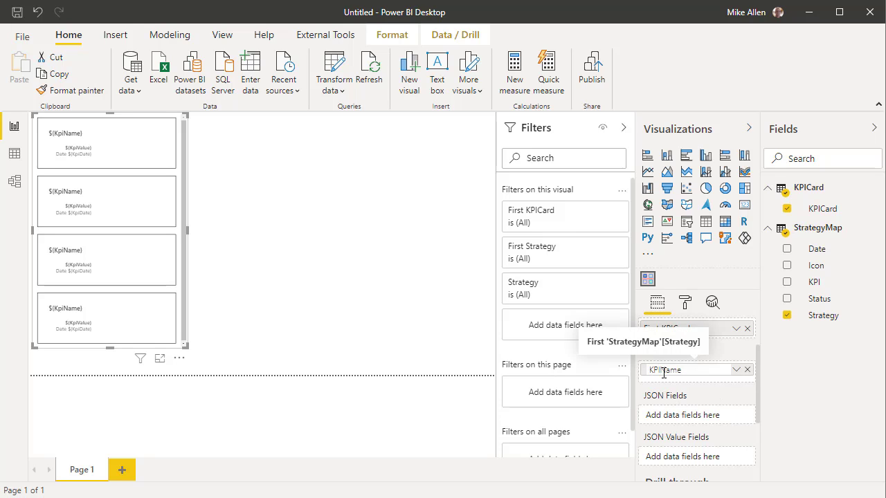
key("BackSpace")
key("BackSpace")
type("pi")
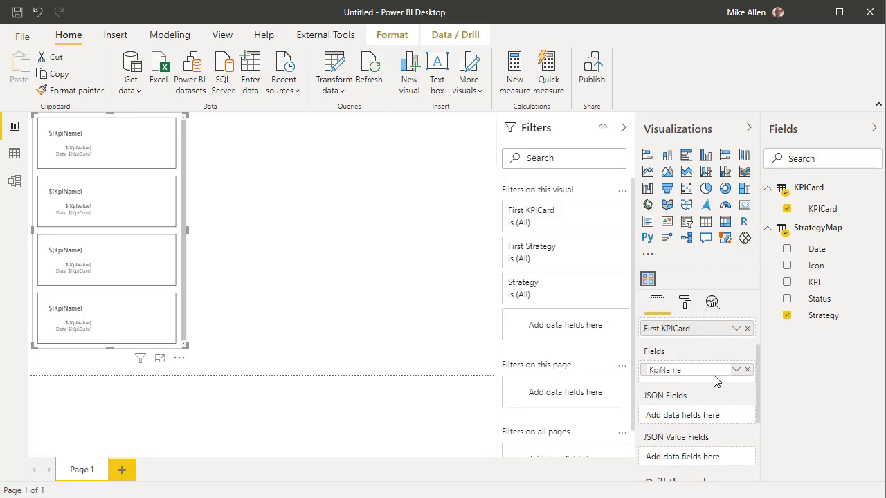
key("Return")
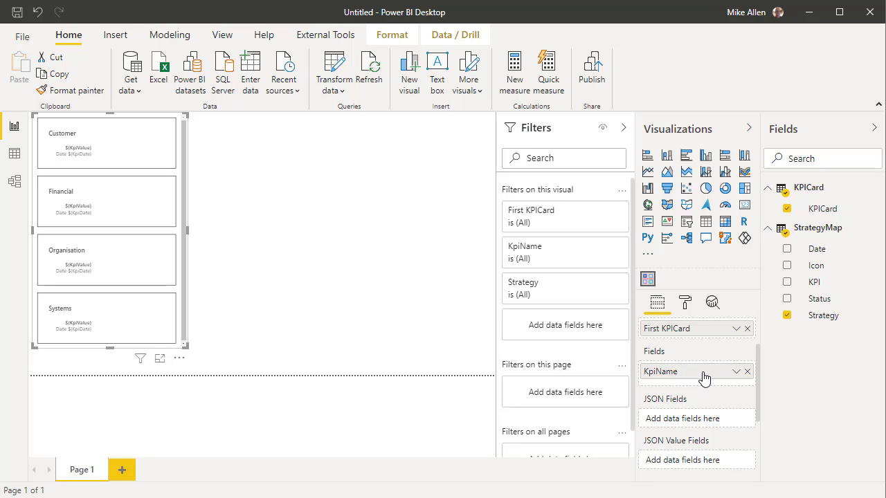
Add the Icon field to the card visual and rename it KPIIcon.
left_click_drag(815, 268, 695, 384)
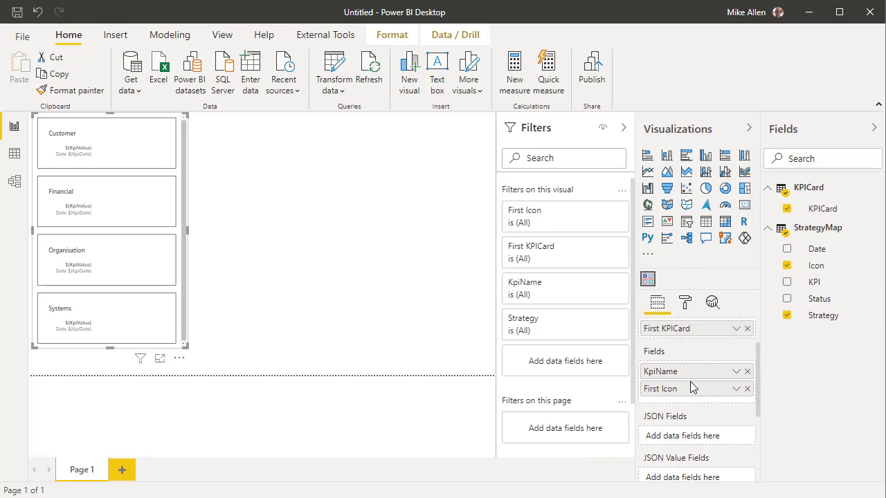
right_click(670, 395)
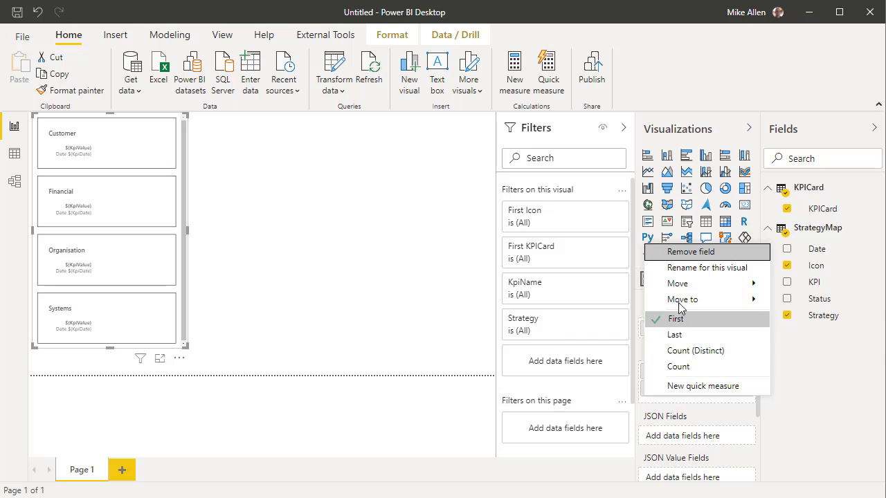
left_click(690, 270)
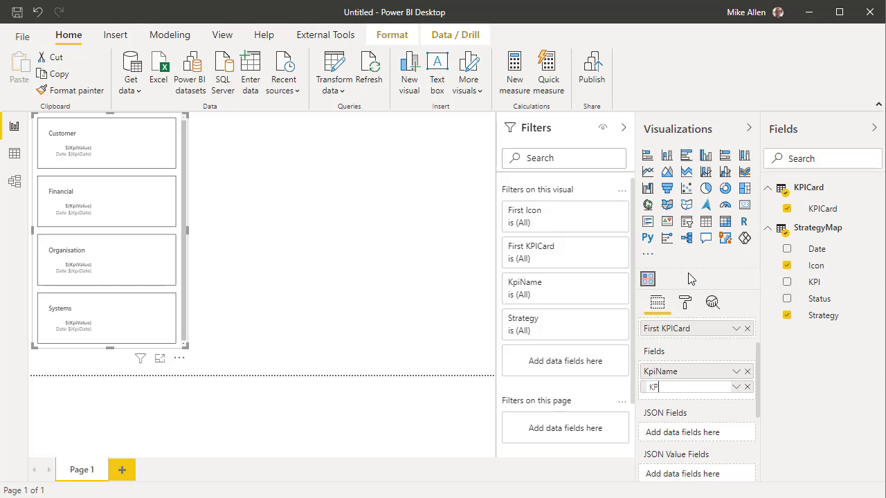
type("IIcon")
key("BackSpace")
key("BackSpace")
key("BackSpace")
type("con")
key("Return")
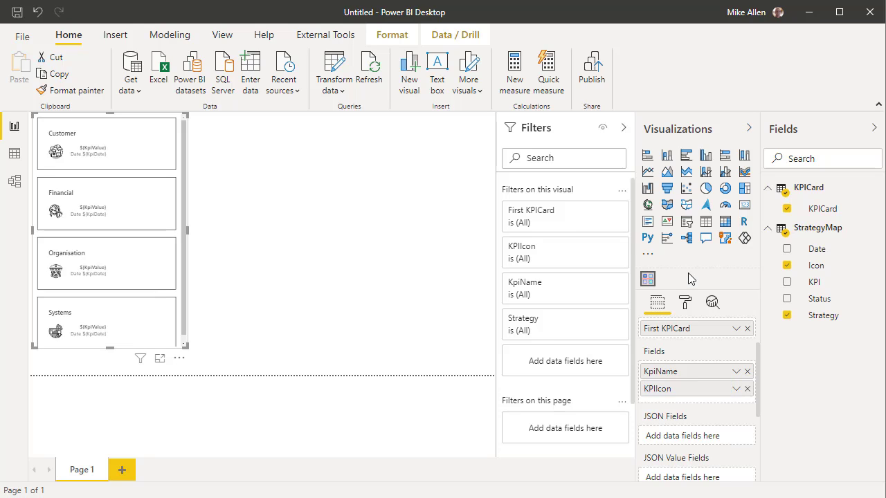
Correct the icon field's name from KPIIcon to KpiIcon.
right_click(666, 396)
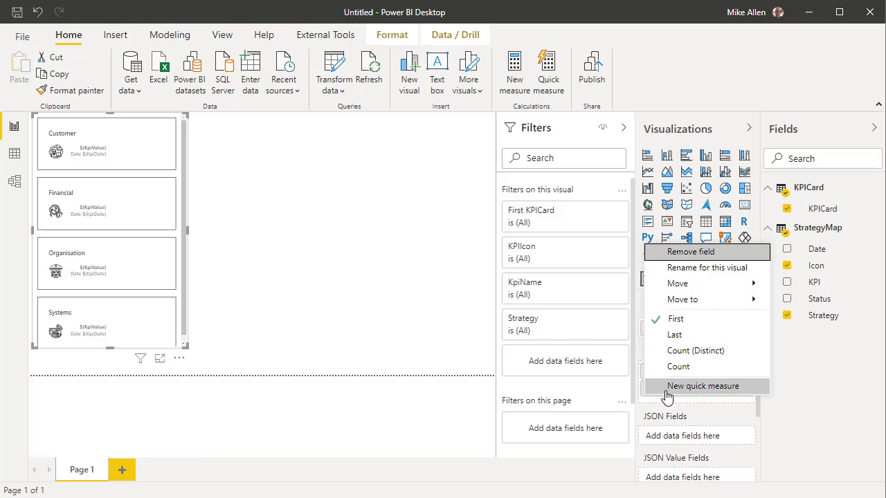
key("Escape")
double_click(658, 388)
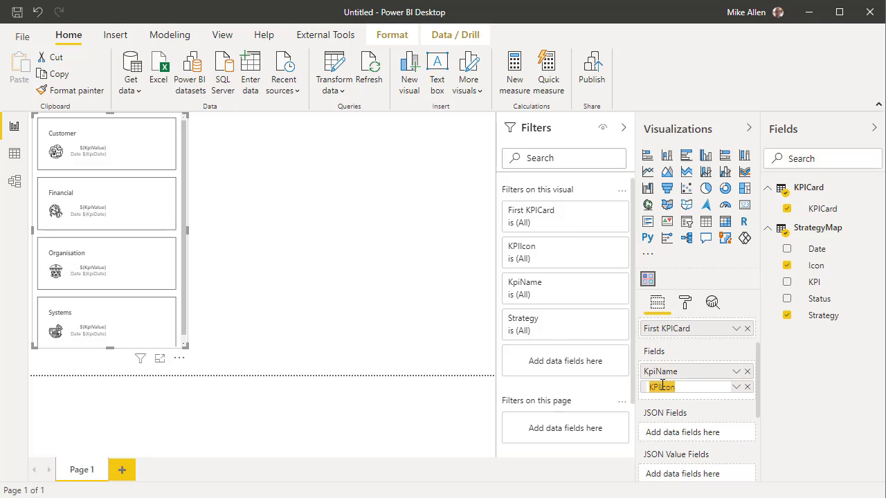
left_click(662, 388)
key("BackSpace")
key("BackSpace")
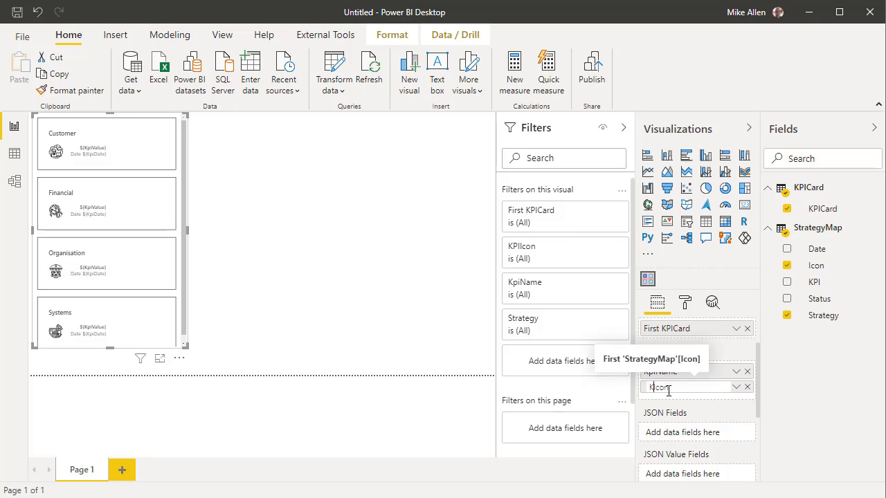
type("pi")
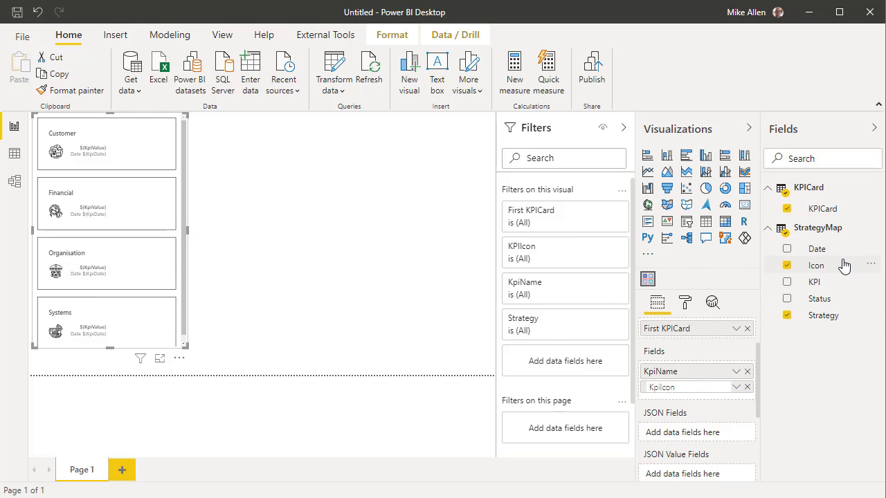
key("Return")
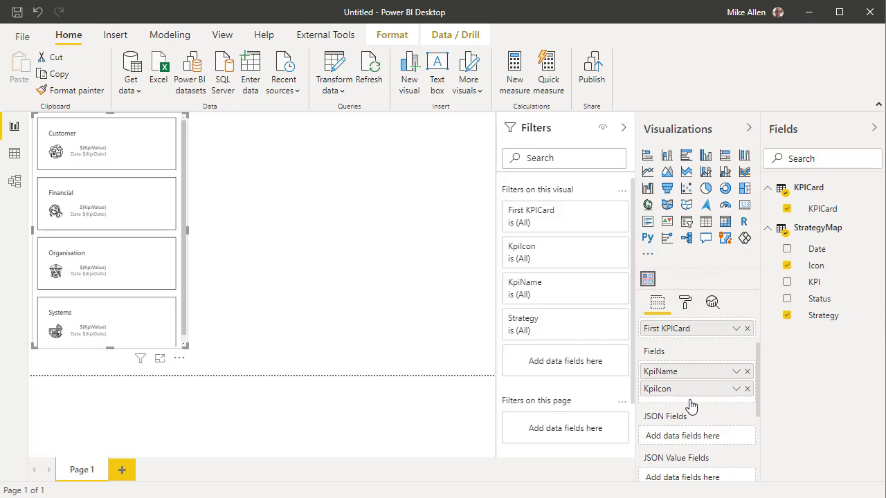
Add the KPI field to the card visual, renamed KpiValue.
left_click_drag(690, 407, 677, 416)
right_click(673, 417)
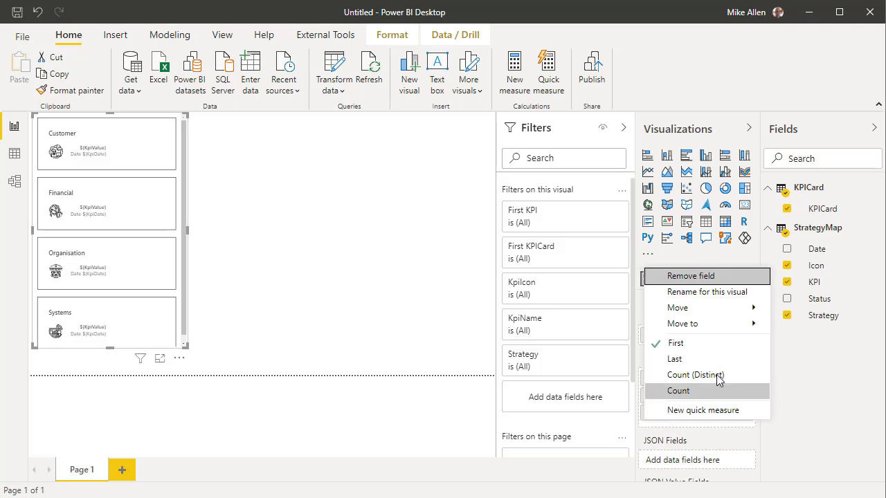
left_click(697, 292)
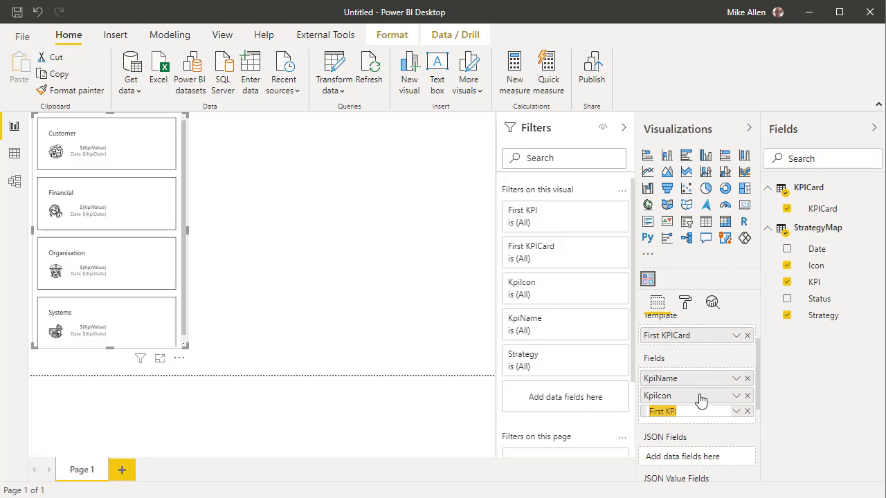
type("KpiValue")
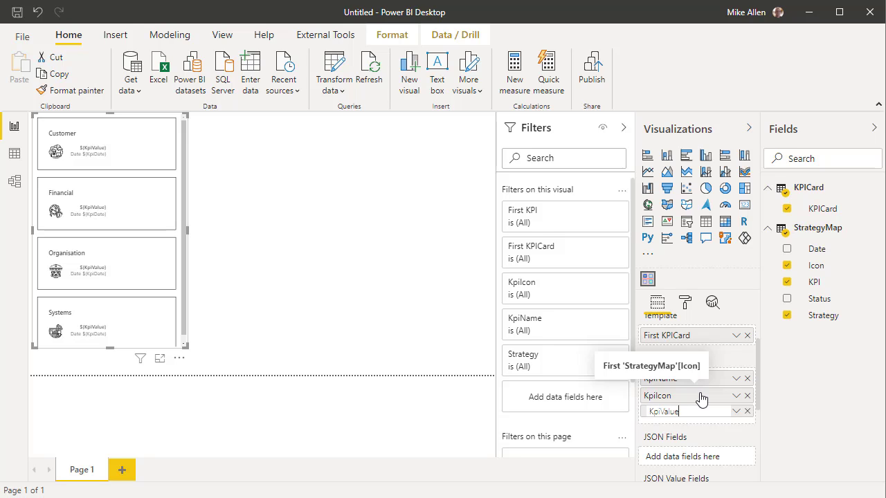
key("Return")
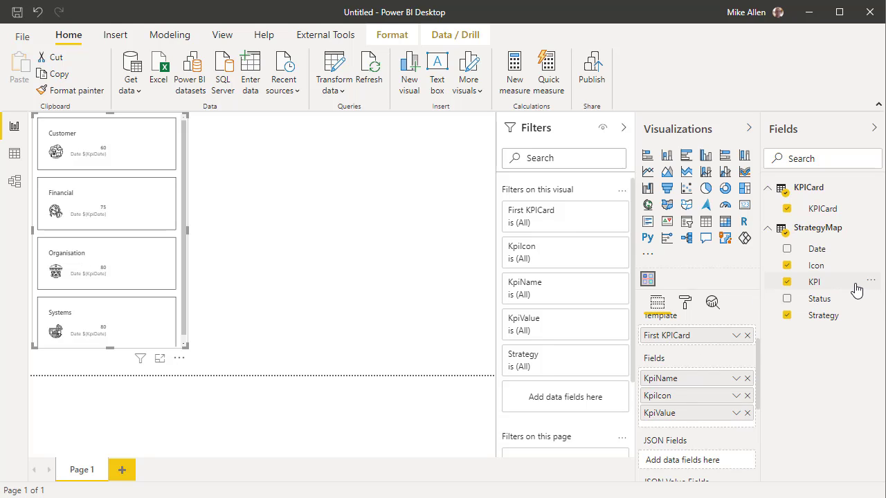
Add the Date field below KpiValue, renamed KPIDate.
left_click_drag(816, 250, 689, 425)
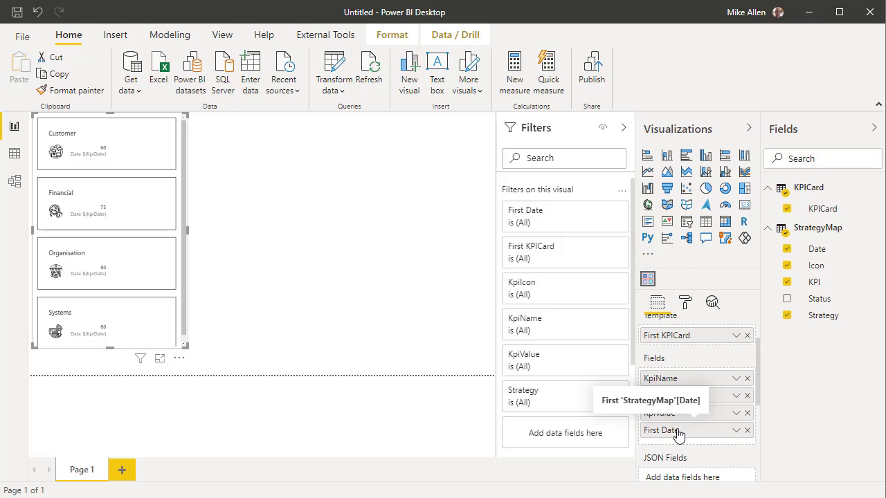
right_click(678, 434)
mouse_move(694, 324)
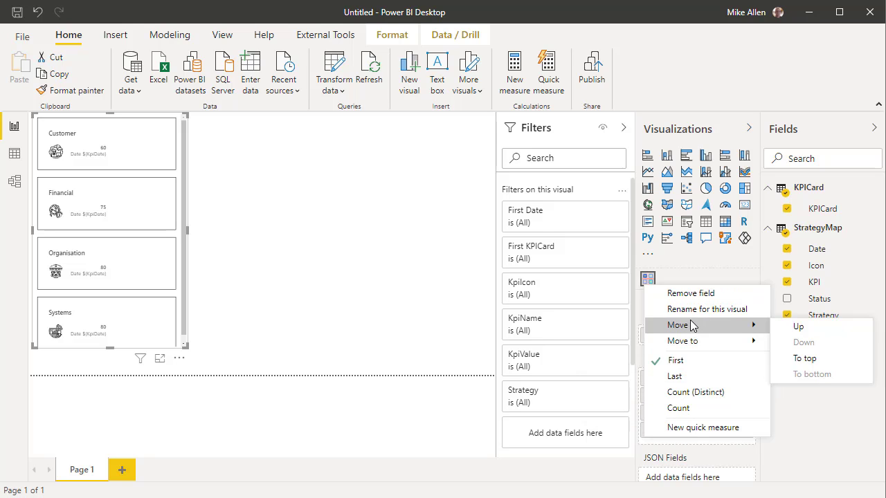
left_click(682, 309)
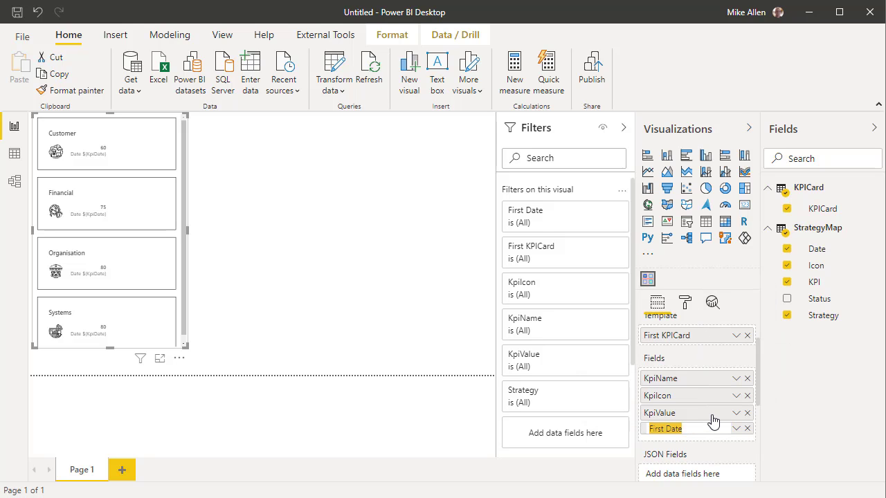
type("KPID")
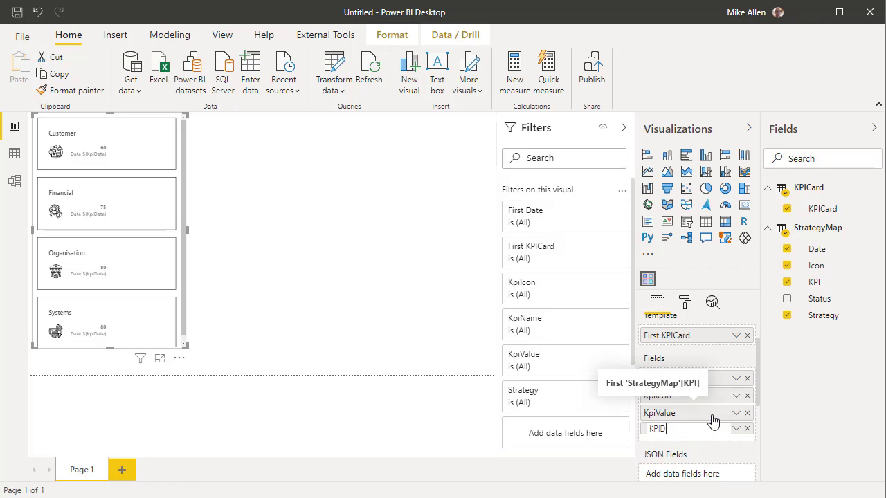
type("ate")
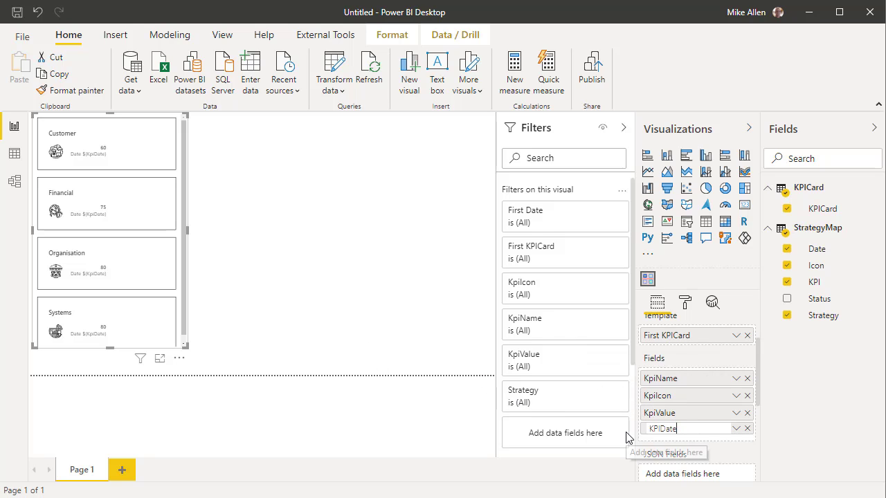
key("Return")
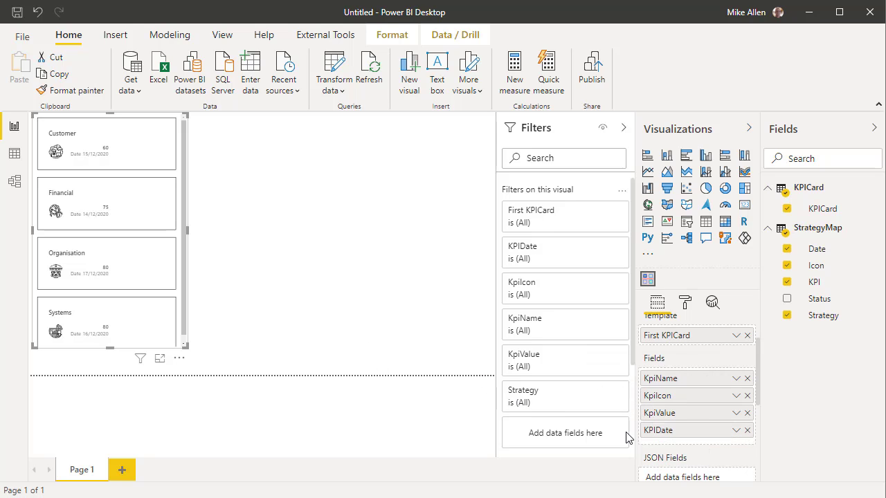
Widen the card visual so the Customer, Financial, Organisation and Systems cards show fully.
left_click_drag(189, 346, 251, 349)
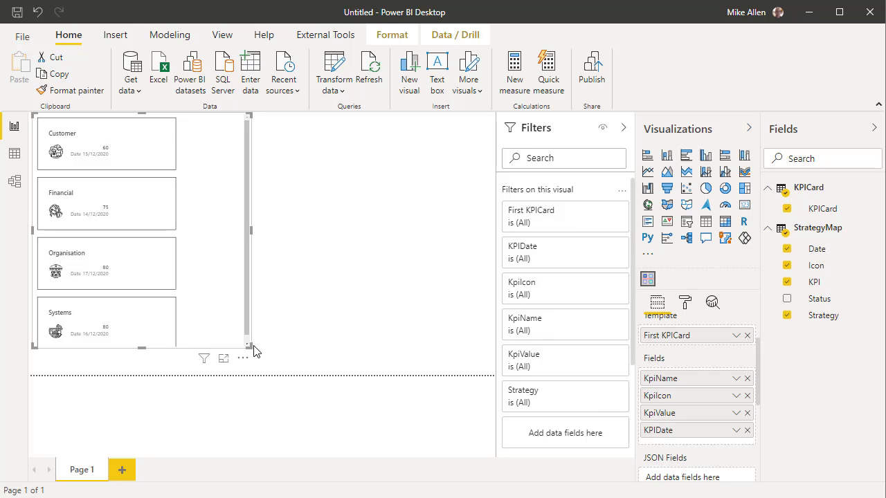
left_click(252, 368)
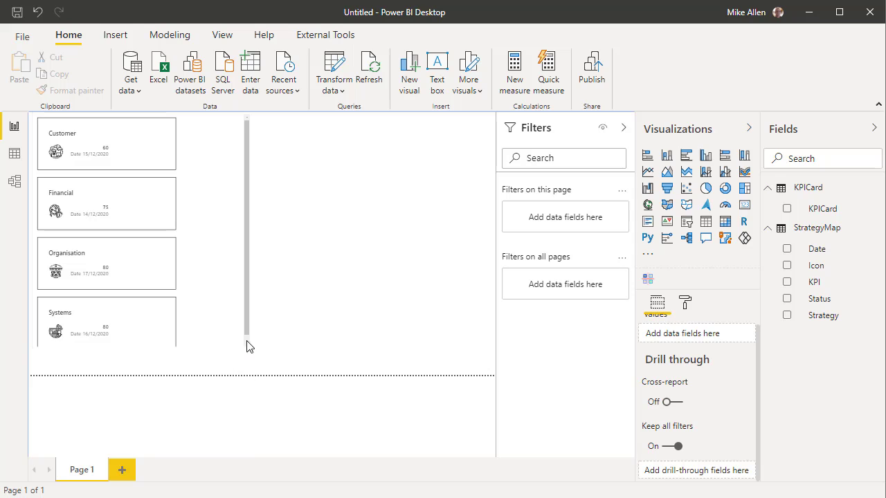
scroll(246, 318, "down", 1)
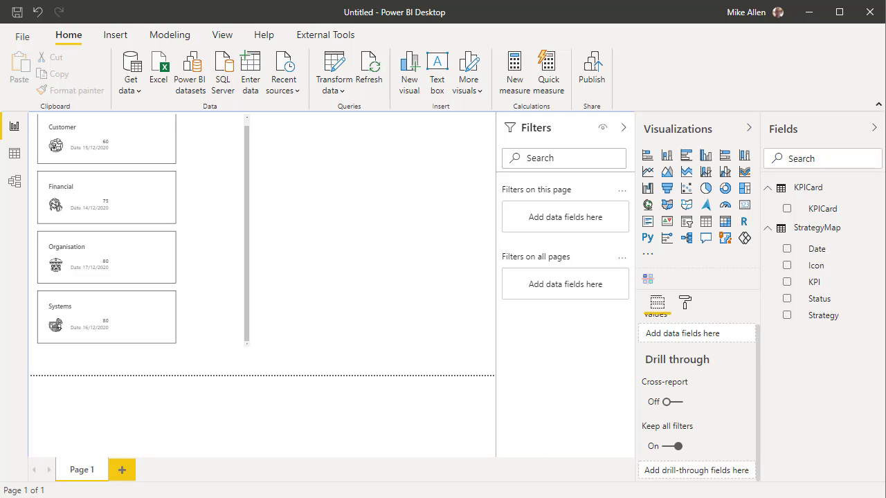
left_click(186, 242)
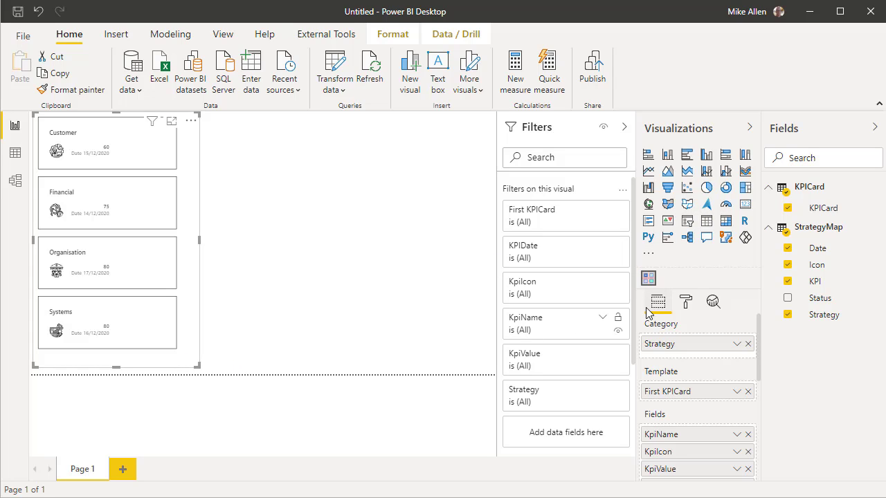
Set the Card Render card size to 250 and reshape the visual into a 2×2 grid.
left_click(685, 313)
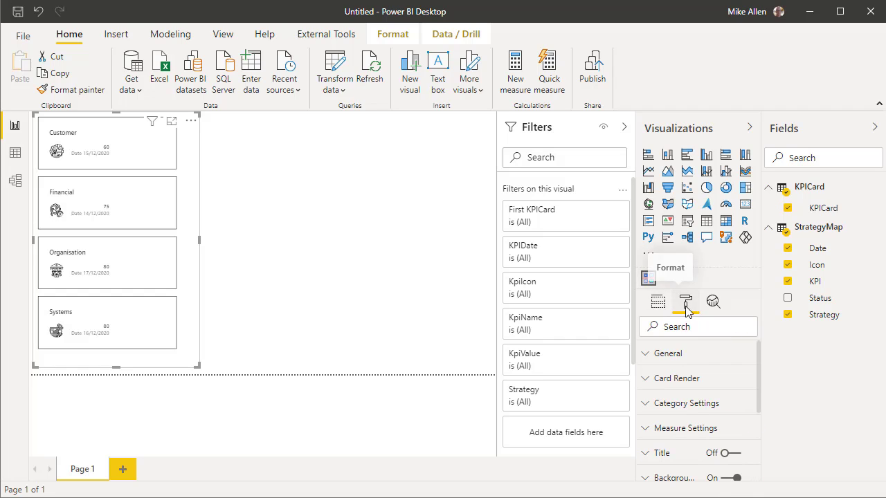
left_click(651, 385)
scroll(699, 399, "down", 1)
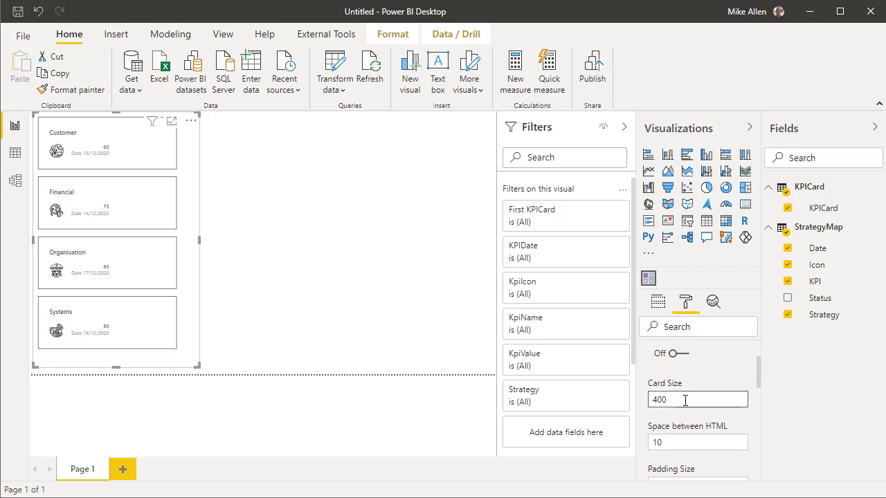
double_click(661, 399)
type("250")
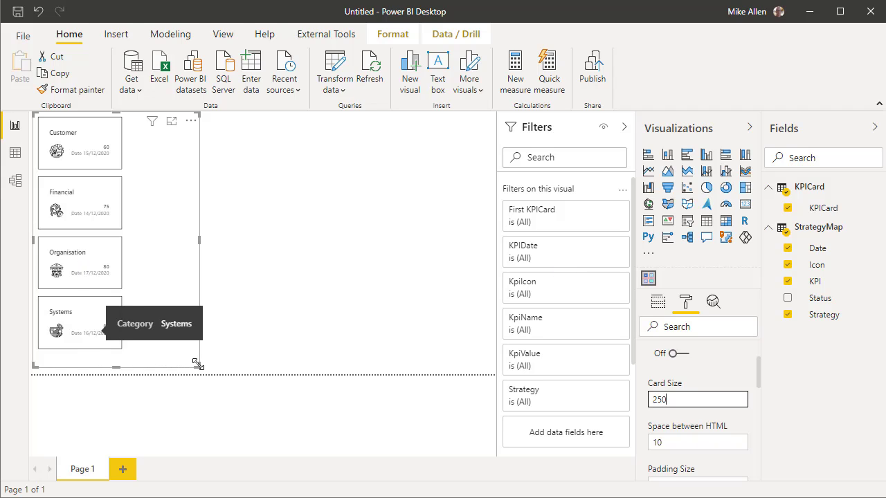
left_click_drag(197, 364, 228, 242)
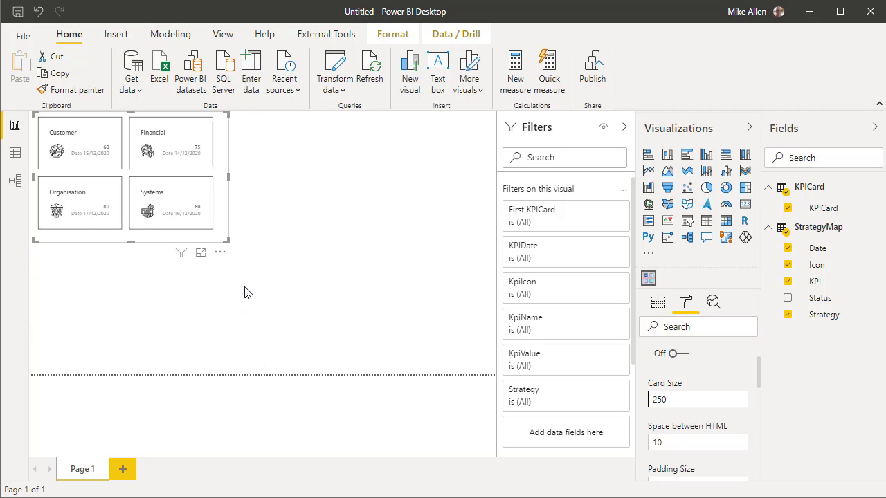